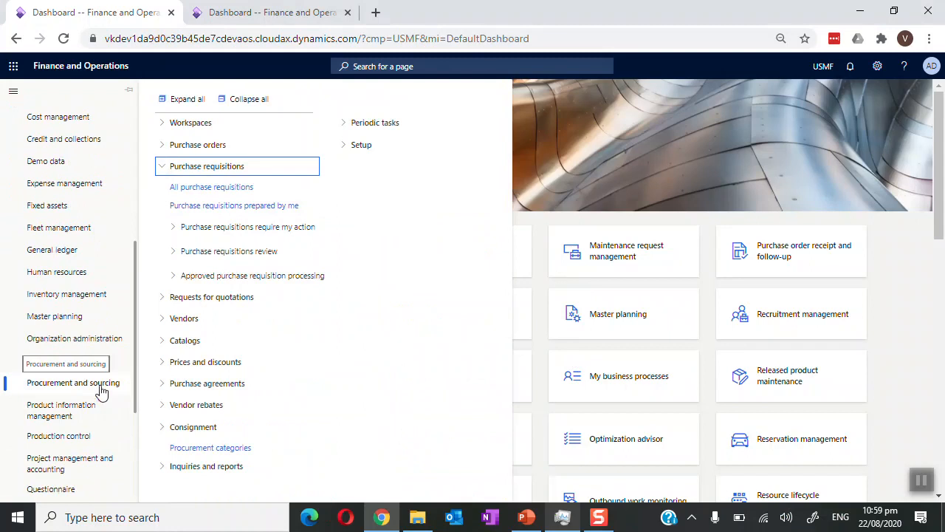
Step: Open all purchase requisitions and create a new one named "For IT dept - computer accessories"
{"action": "left_click", "coordinate": [266, 188]}
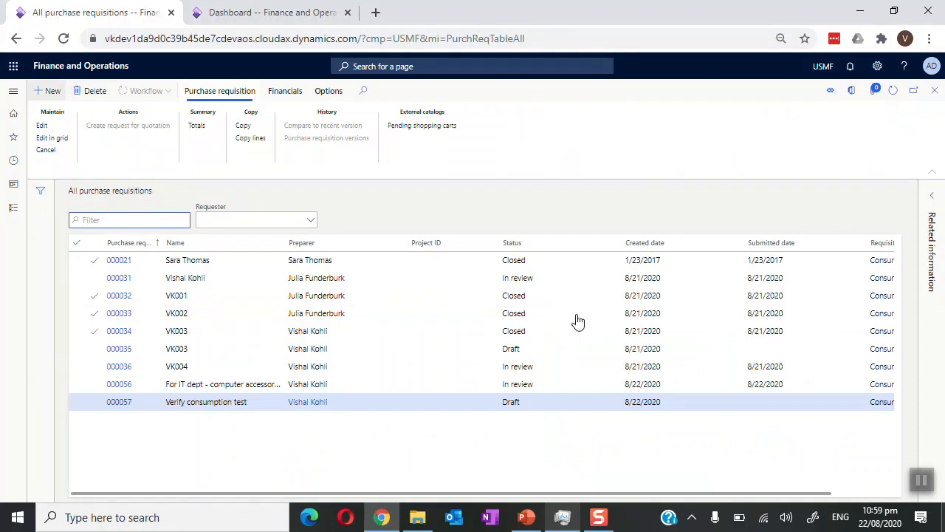
{"action": "left_click", "coordinate": [50, 92]}
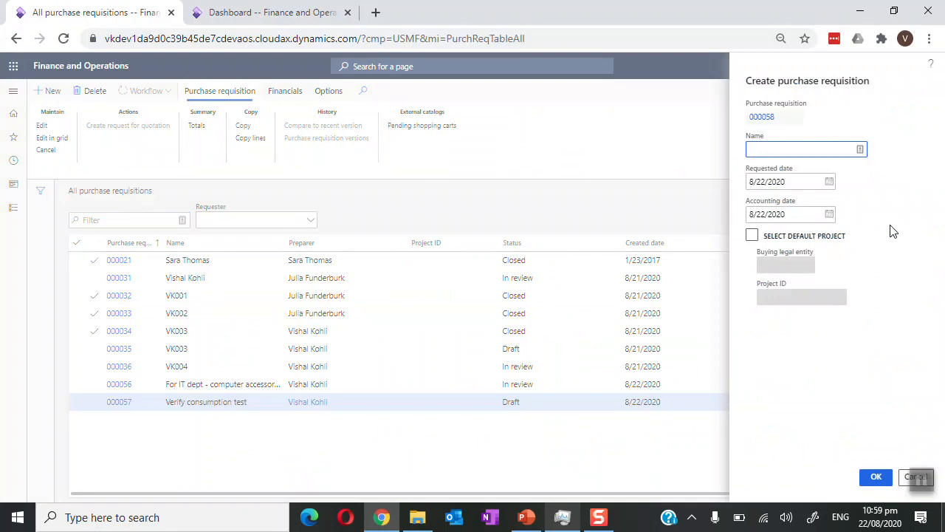
{"action": "type", "text": "For IT dept - computer accessories"}
{"action": "left_click", "coordinate": [894, 231]}
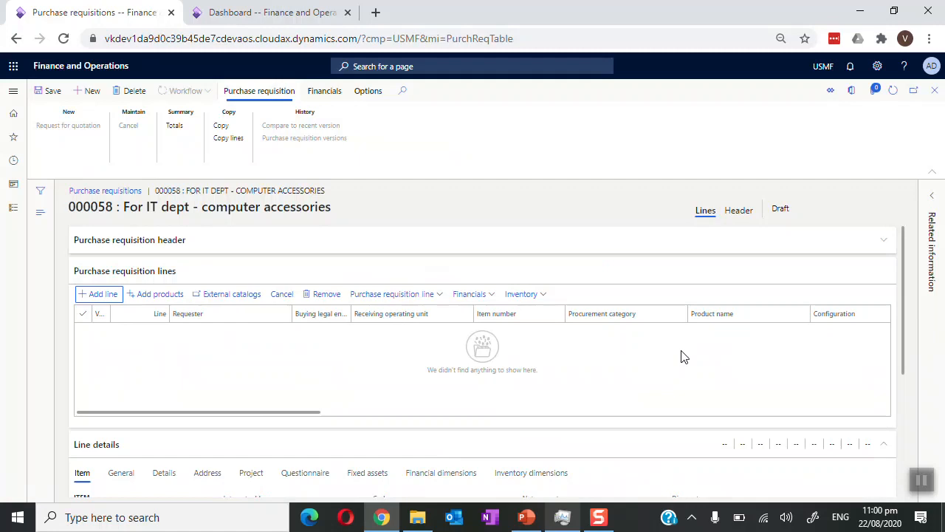
Step: Add a purchase requisition line for item C0002, Microsoft Arc Keyboard, with a quantity of 10
{"action": "left_click", "coordinate": [111, 296]}
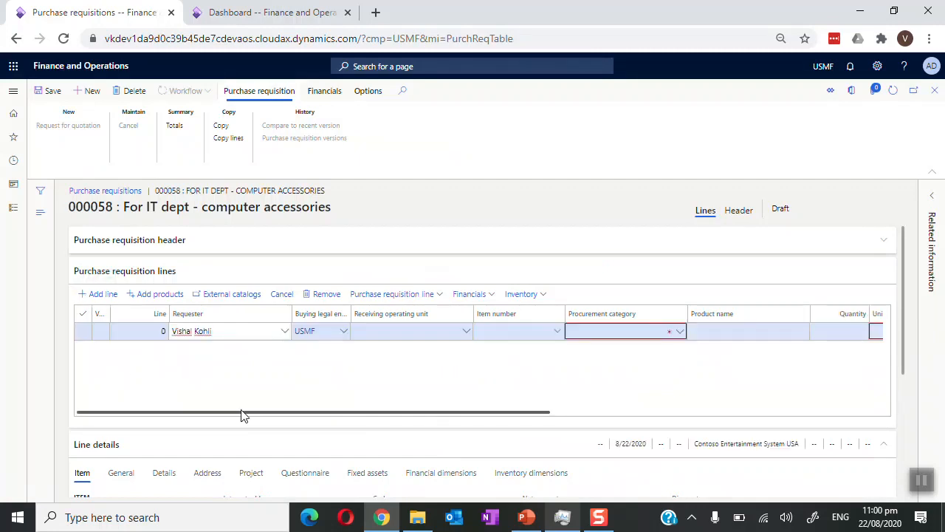
{"action": "key", "text": "Tab"}
{"action": "key", "text": "Tab"}
{"action": "key", "text": "Tab"}
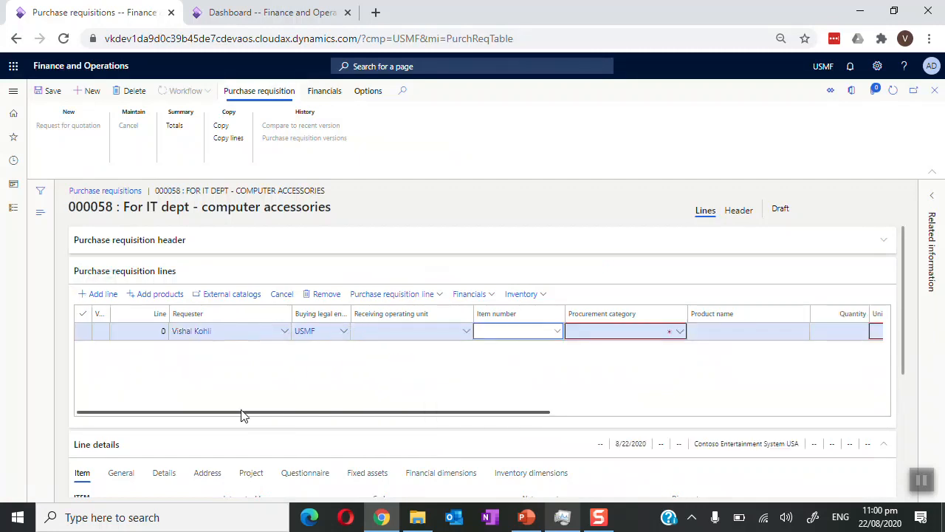
{"action": "key", "text": "Tab"}
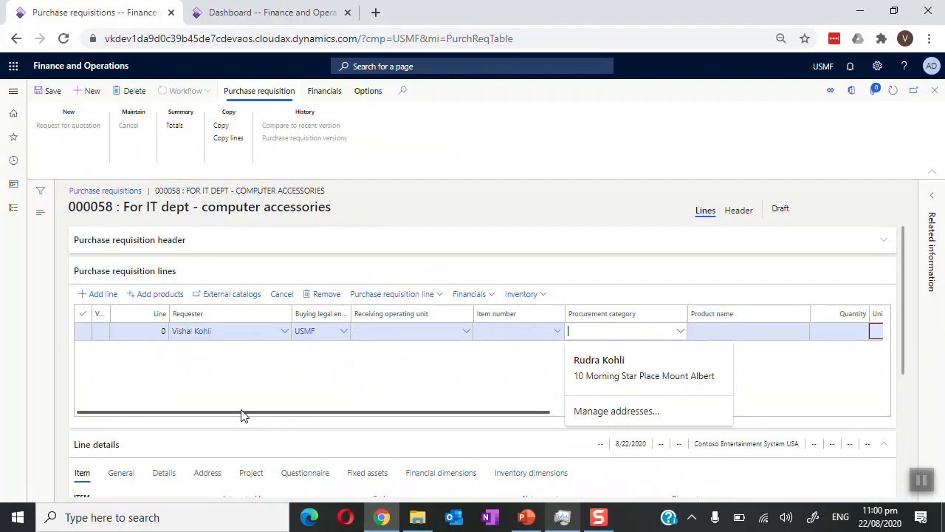
{"action": "key", "text": "shift+Tab"}
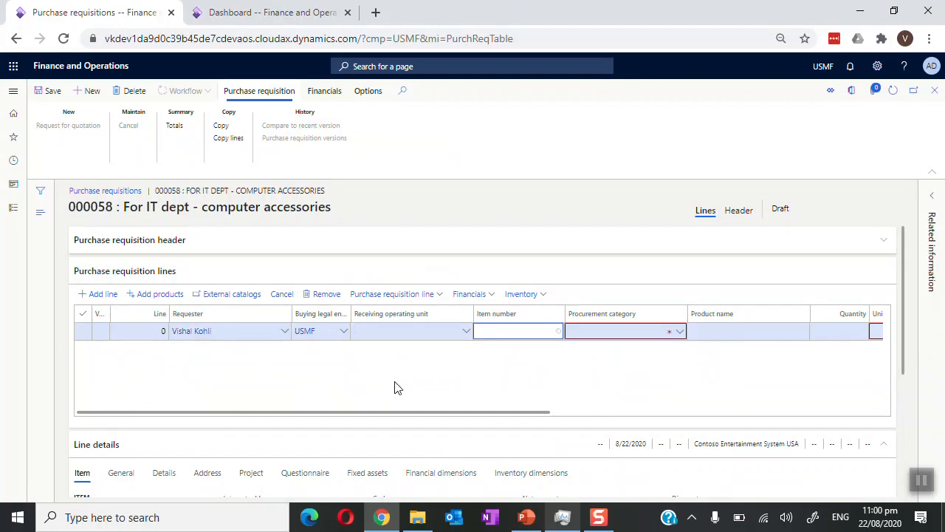
{"action": "key", "text": "alt+Down"}
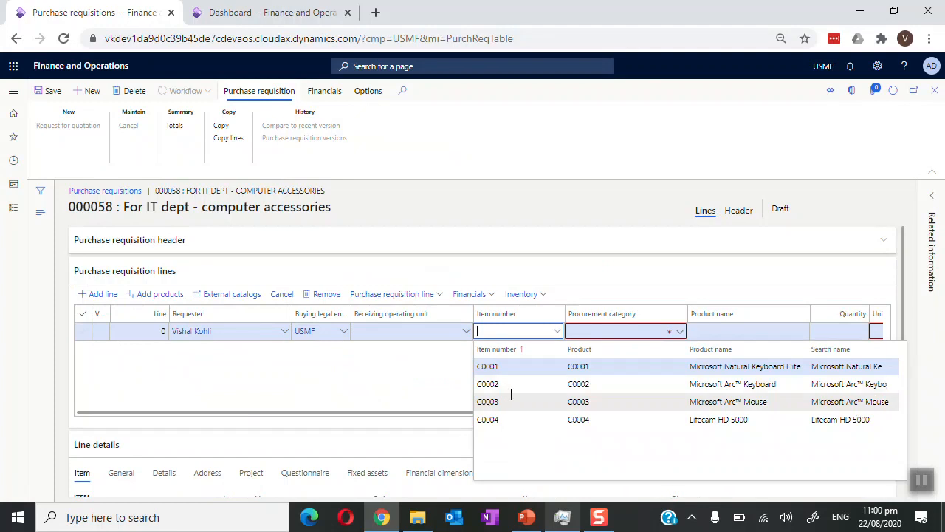
{"action": "left_click", "coordinate": [519, 397]}
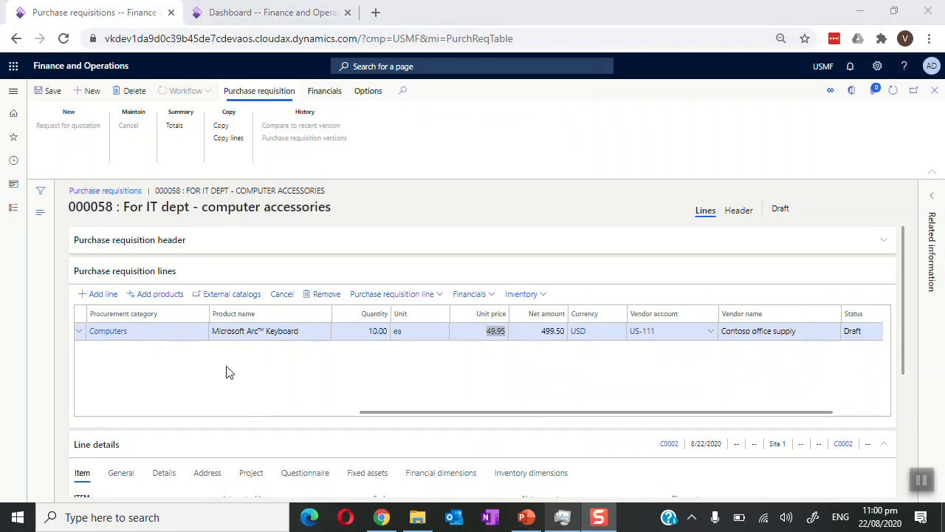
Step: Review the line's details and submit the requisition to workflow for approval with the comment "Please approved!"
{"action": "scroll", "coordinate": [593, 400], "scroll_direction": "left", "scroll_amount": 6}
{"action": "scroll", "coordinate": [594, 400], "scroll_direction": "right", "scroll_amount": 5}
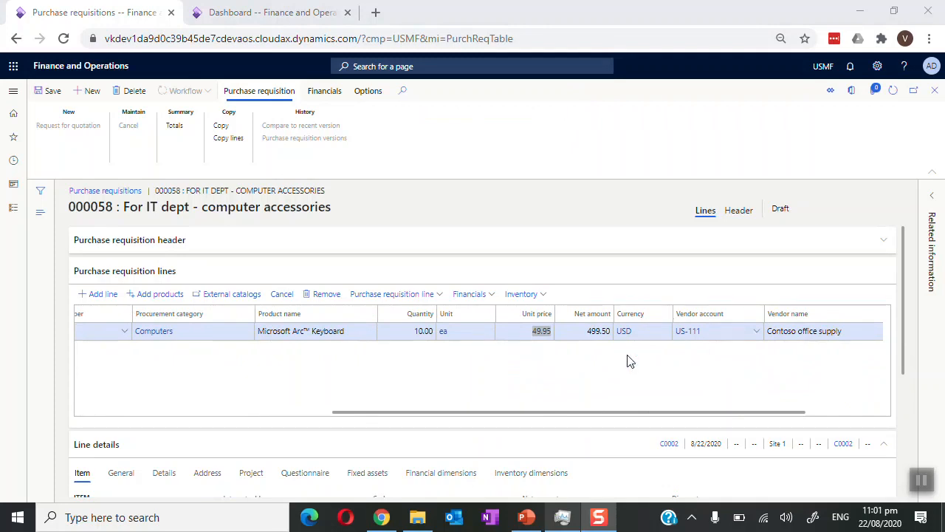
{"action": "scroll", "coordinate": [244, 369], "scroll_direction": "left", "scroll_amount": 5}
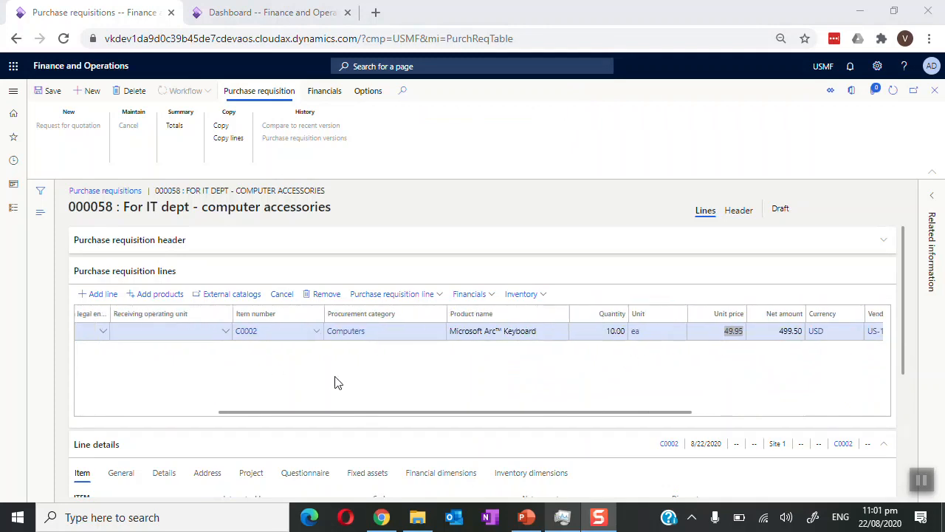
{"action": "scroll", "coordinate": [473, 367], "scroll_direction": "right", "scroll_amount": 5}
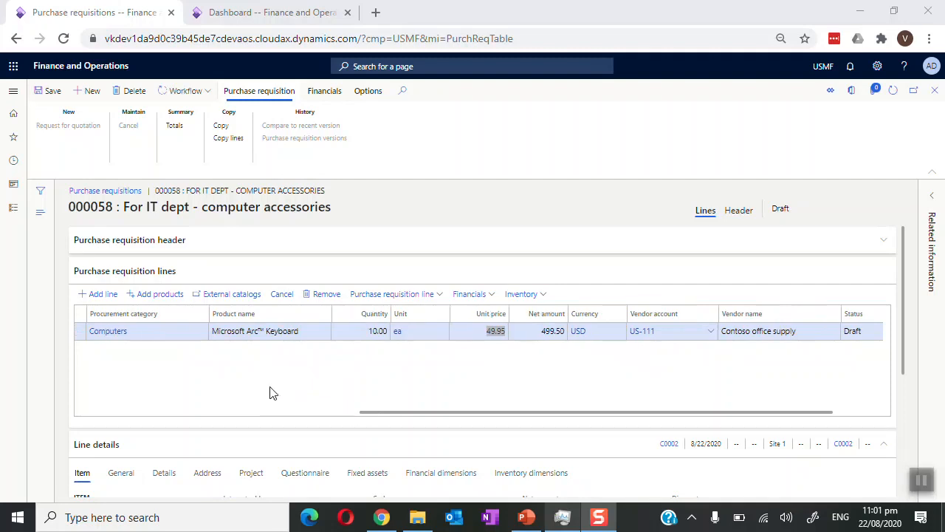
{"action": "left_click", "coordinate": [210, 94]}
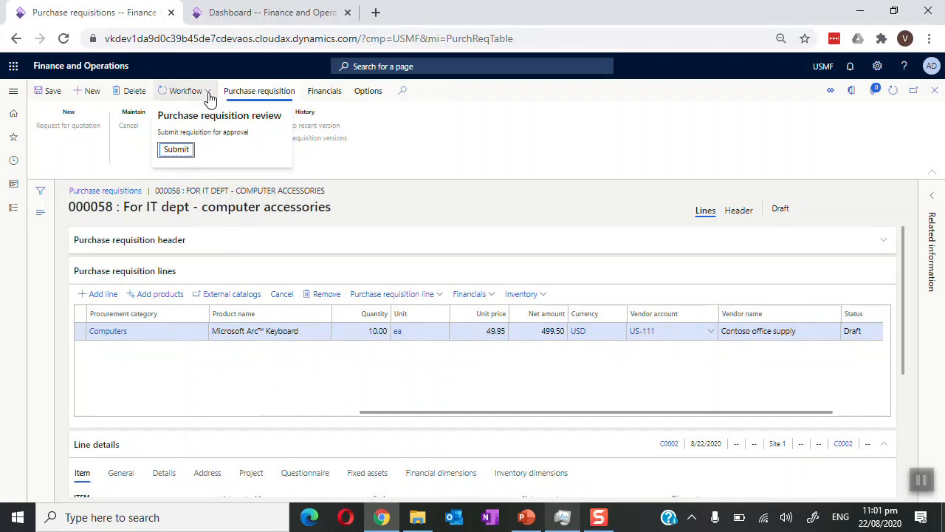
{"action": "left_click", "coordinate": [177, 151]}
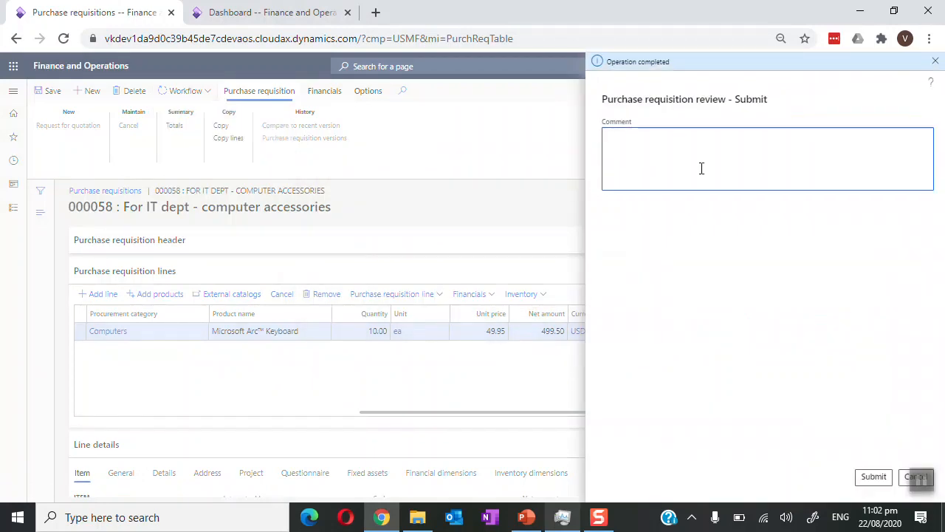
{"action": "type", "text": "Please approved!"}
{"action": "left_click", "coordinate": [872, 477]}
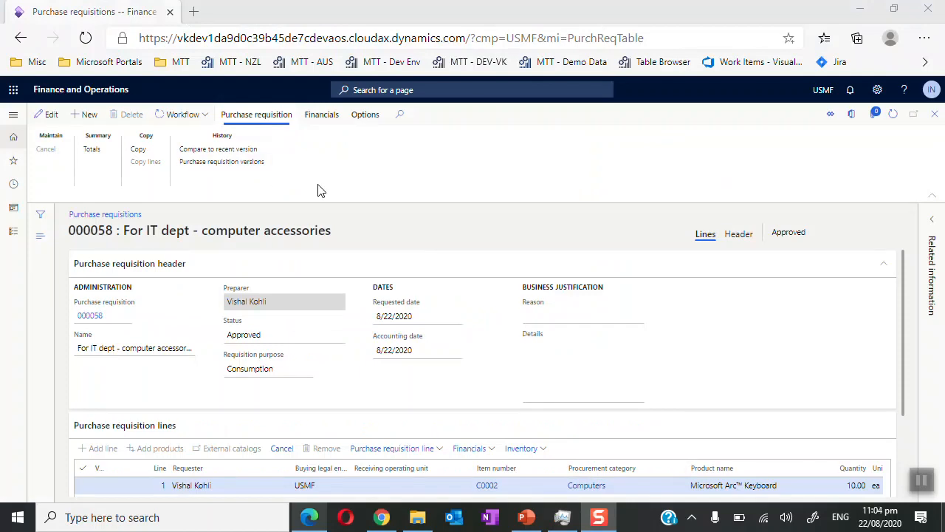
Step: Check the requisition's workflow status in the Edge window and refresh the record
{"action": "double_click", "coordinate": [788, 233]}
{"action": "left_click", "coordinate": [605, 159]}
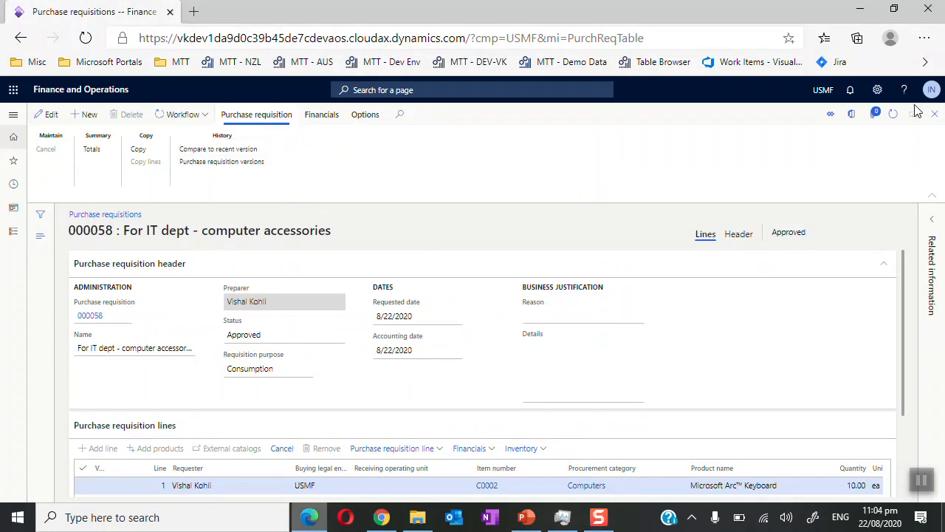
{"action": "left_click", "coordinate": [900, 114]}
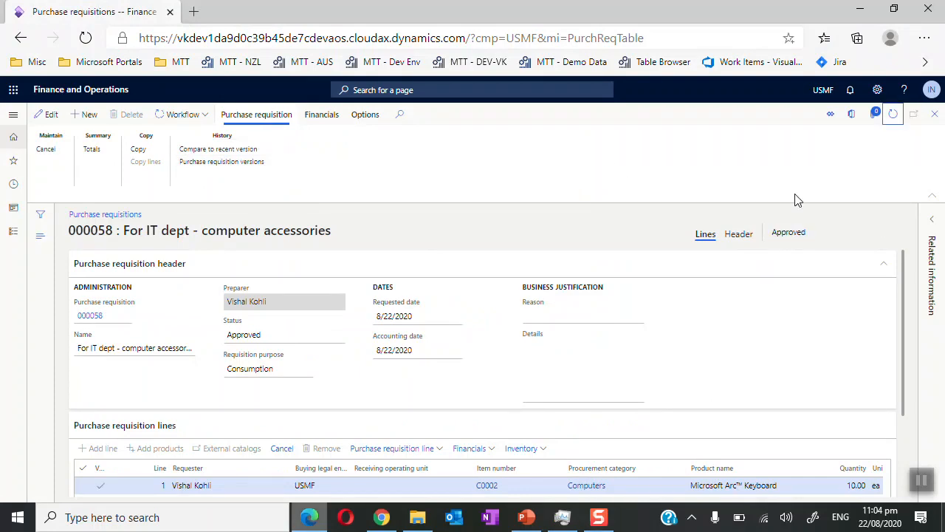
{"action": "left_click", "coordinate": [927, 485]}
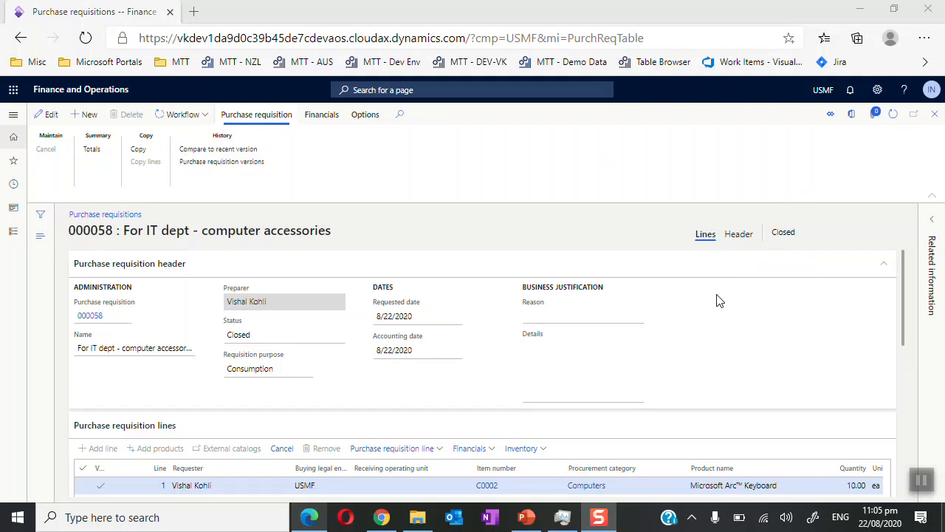
Step: Open the purchase order referenced in the Details of the requisition's keyboard line
{"action": "scroll", "coordinate": [566, 350], "scroll_direction": "down", "scroll_amount": 2}
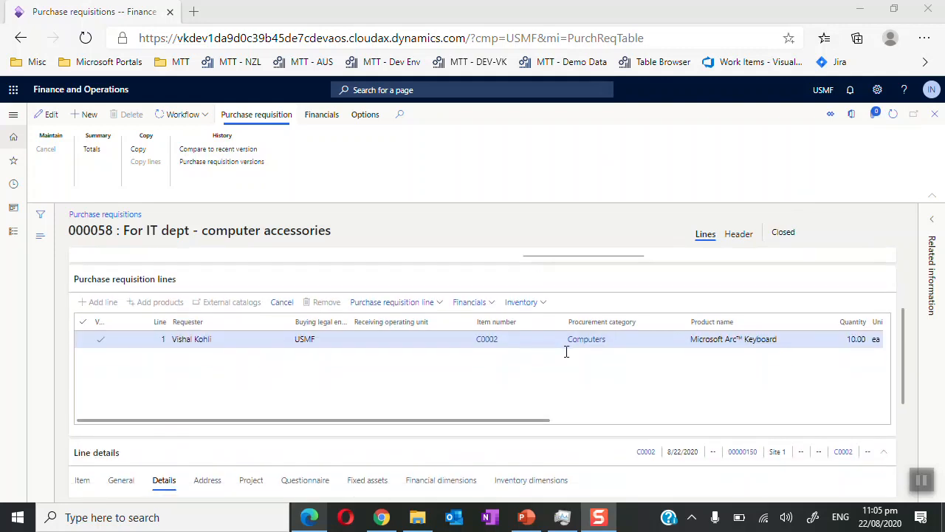
{"action": "scroll", "coordinate": [566, 351], "scroll_direction": "right", "scroll_amount": 1}
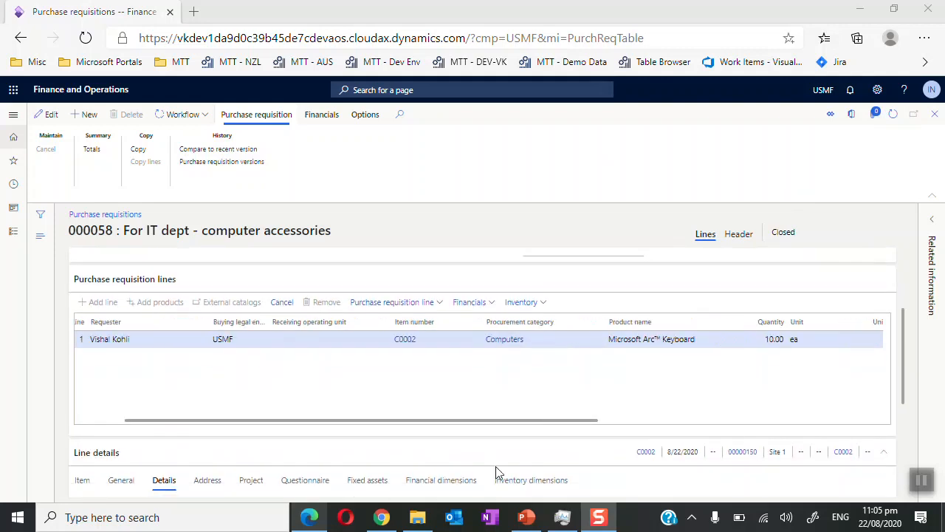
{"action": "left_click_drag", "start_coordinate": [903, 381], "coordinate": [907, 460]}
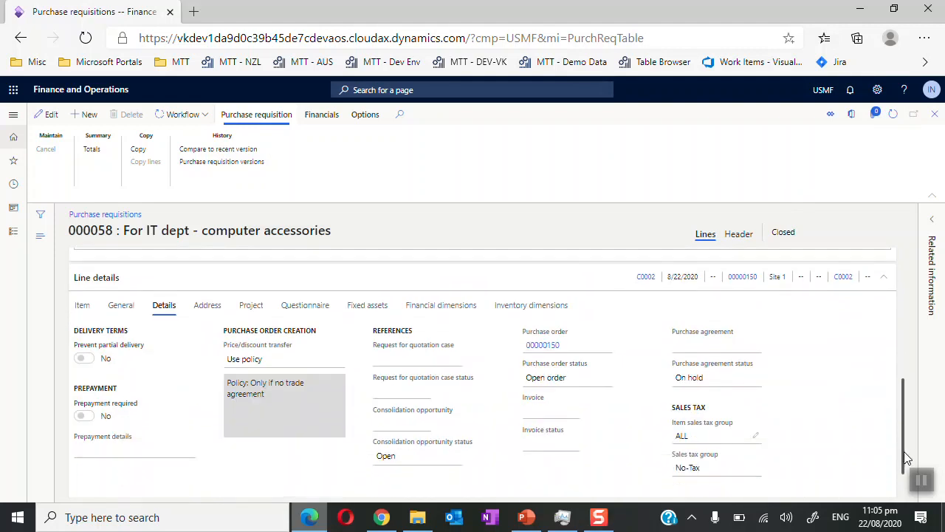
{"action": "left_click", "coordinate": [166, 309]}
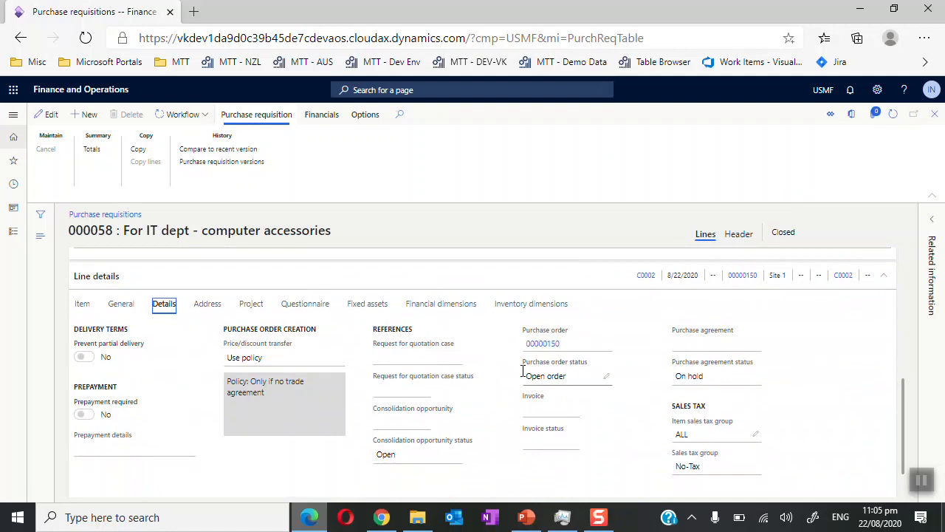
{"action": "left_click", "coordinate": [545, 344]}
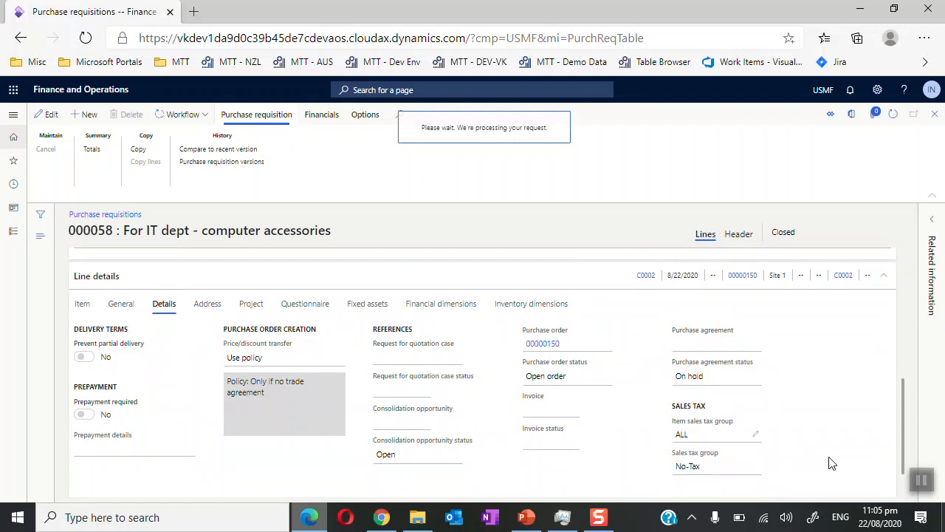
{"action": "left_click", "coordinate": [922, 480]}
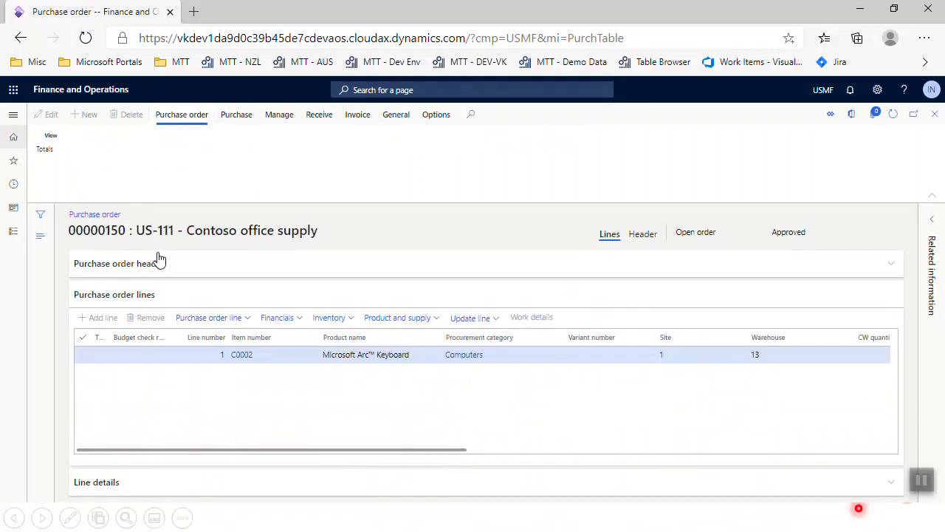
Step: Examine the vendor in the purchase order's title and the order's line
{"action": "left_click_drag", "start_coordinate": [138, 231], "coordinate": [177, 230]}
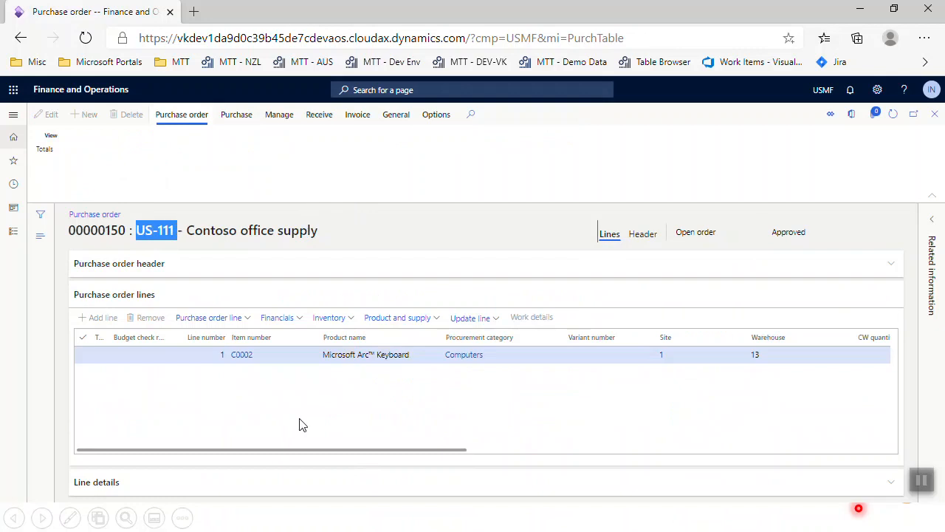
{"action": "left_click_drag", "start_coordinate": [313, 450], "coordinate": [246, 464]}
{"action": "left_click", "coordinate": [648, 446]}
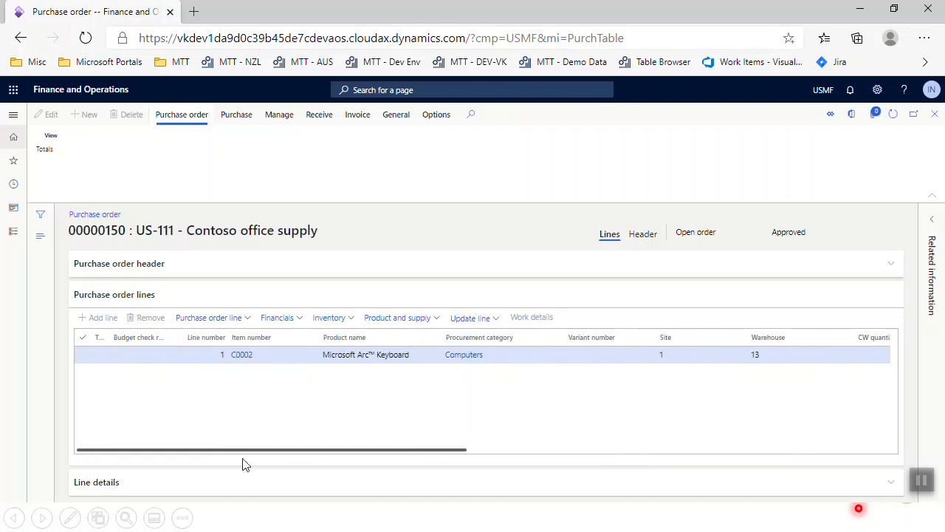
Step: Switch to the PowerPoint slide show and advance from the procure to pay process to the purchase requisition statuses
{"action": "key", "text": "alt+Tab"}
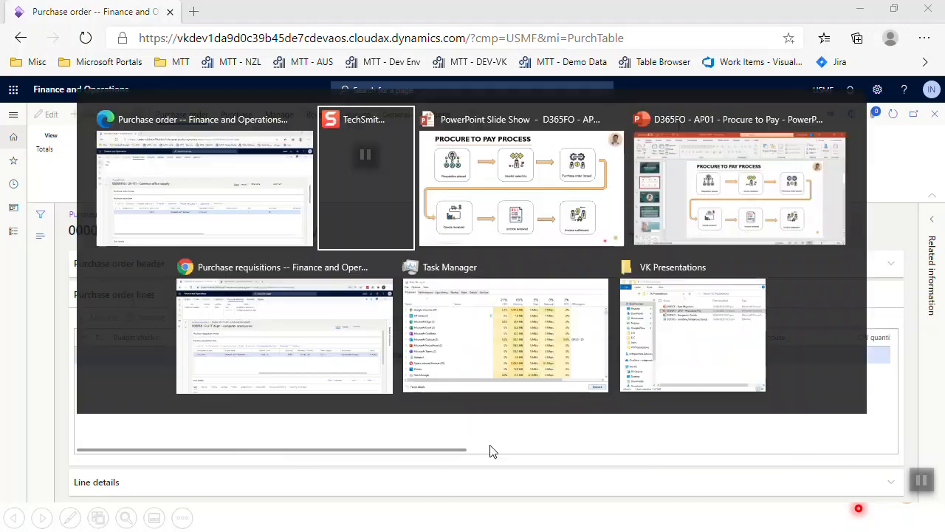
{"action": "key", "text": "alt+Tab"}
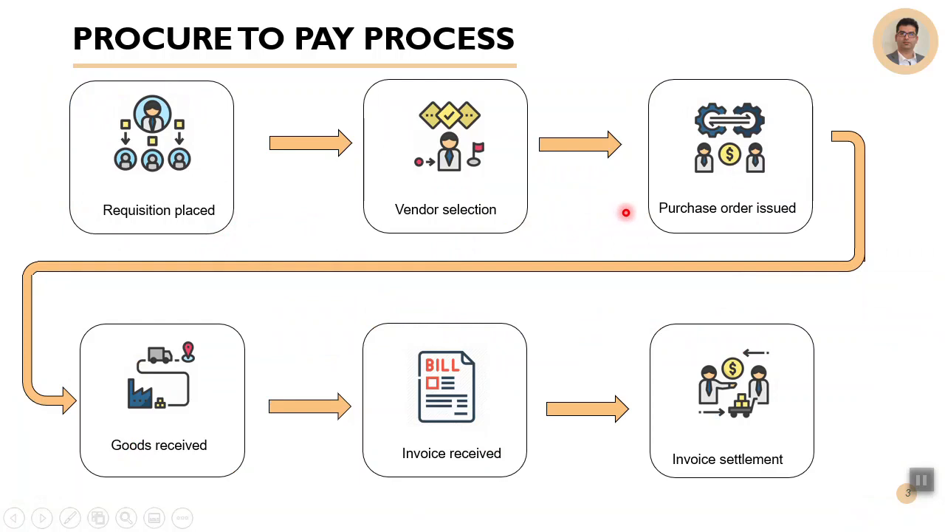
{"action": "key", "text": "Right"}
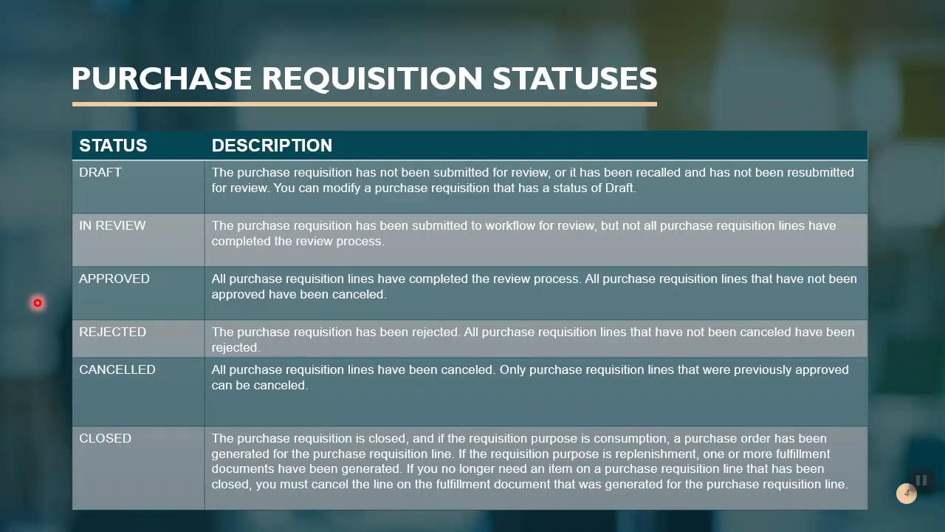
{"action": "left_click", "coordinate": [924, 487]}
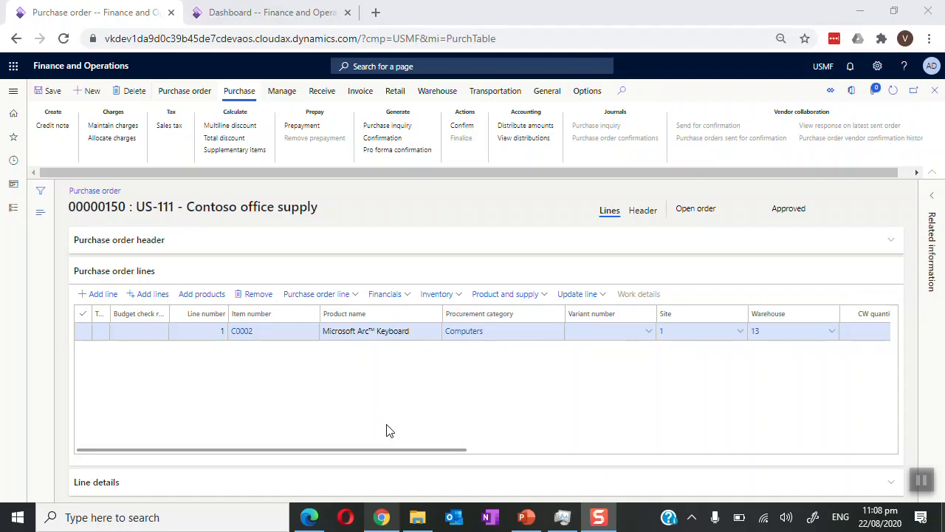
Step: Review the quantity and price on the purchase order line in the Chrome window and confirm the order
{"action": "scroll", "coordinate": [534, 391], "scroll_direction": "right", "scroll_amount": 5}
{"action": "scroll", "coordinate": [534, 391], "scroll_direction": "right", "scroll_amount": 5}
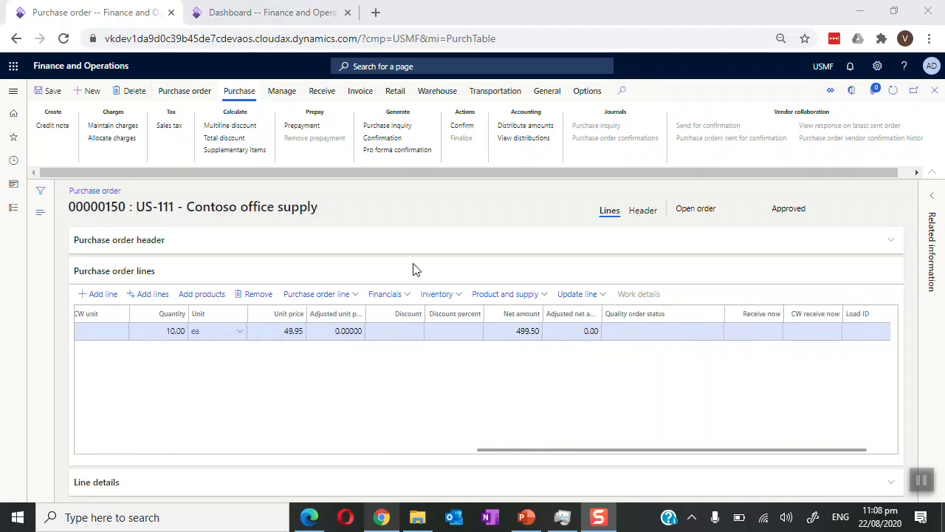
{"action": "left_click", "coordinate": [463, 127]}
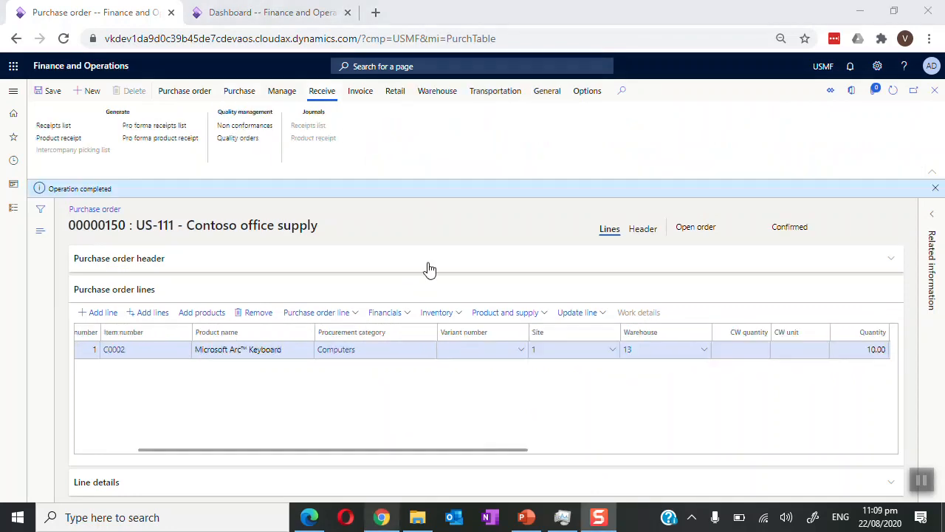
Step: Post product receipt PRD-009 for the ordered quantity after reviewing its lines, and check the purchase order's status
{"action": "left_click", "coordinate": [79, 141]}
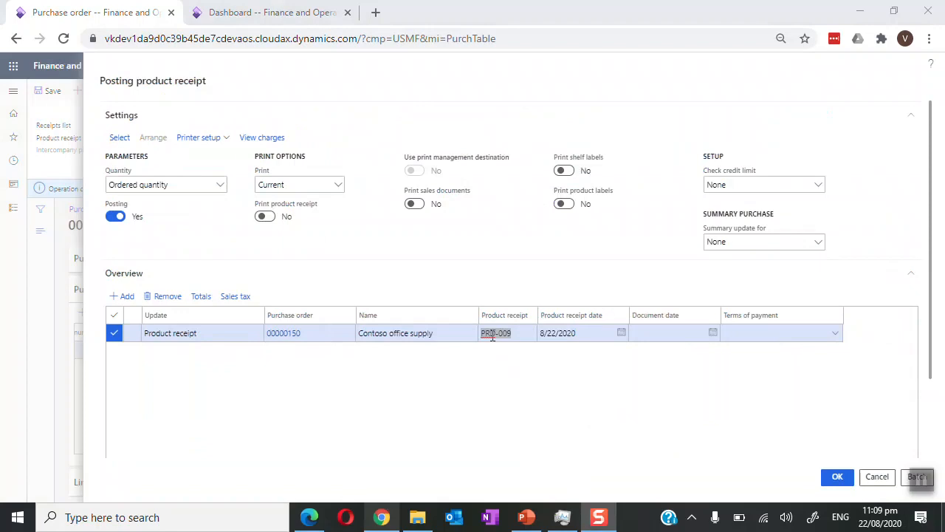
{"action": "left_click", "coordinate": [521, 336]}
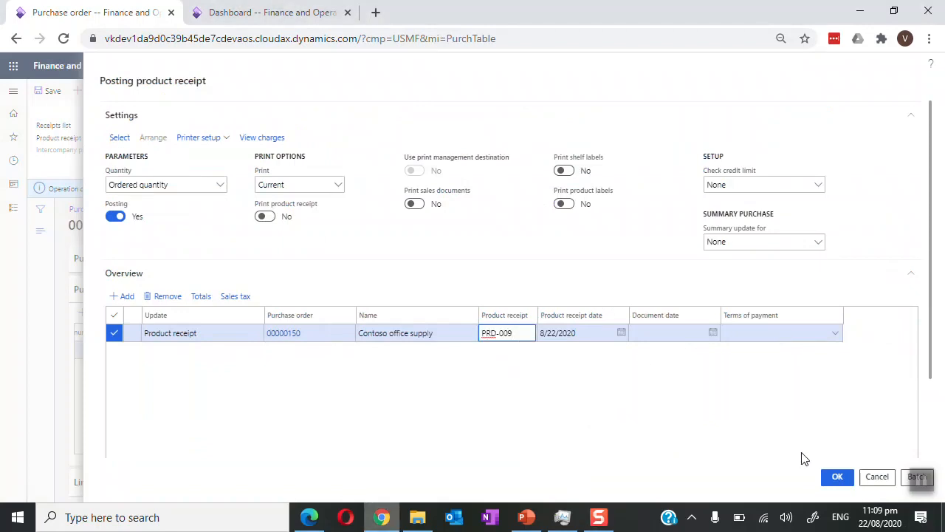
{"action": "scroll", "coordinate": [262, 394], "scroll_direction": "down", "scroll_amount": 2}
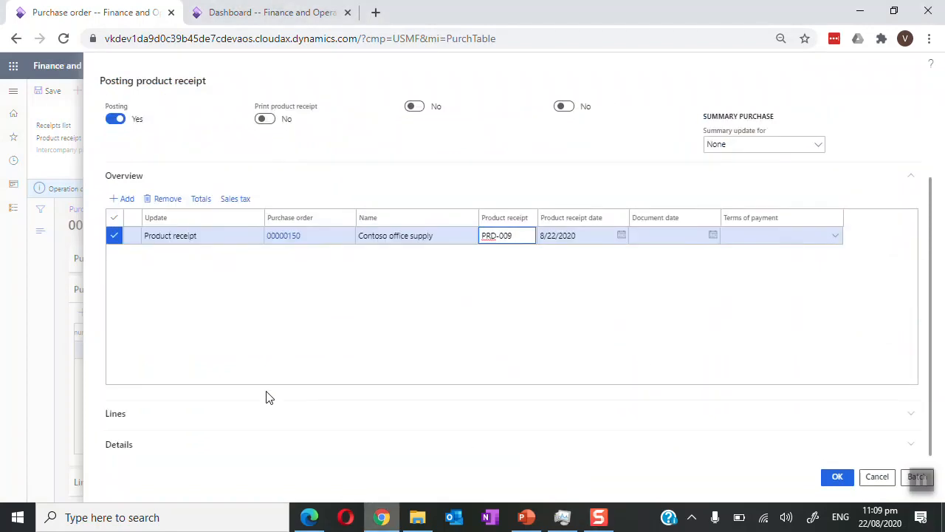
{"action": "left_click", "coordinate": [150, 419]}
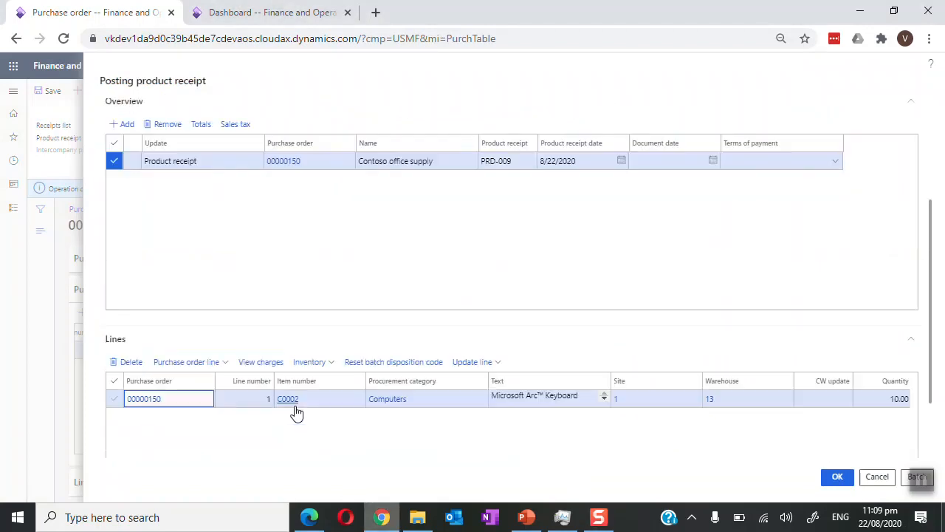
{"action": "scroll", "coordinate": [469, 418], "scroll_direction": "right", "scroll_amount": 5}
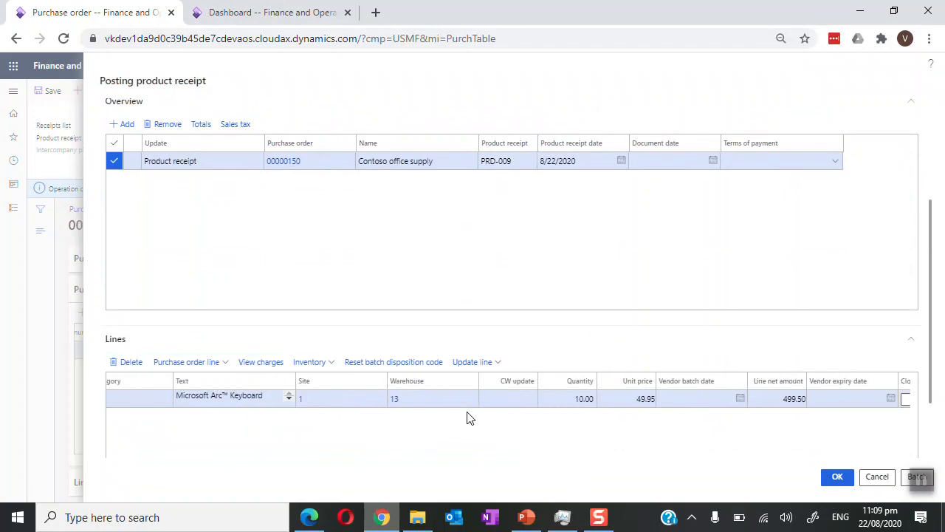
{"action": "left_click", "coordinate": [838, 476]}
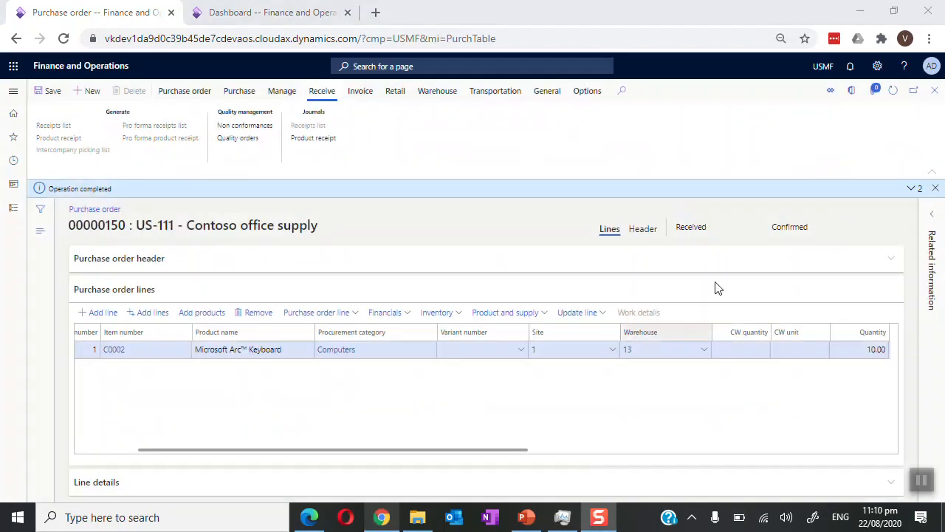
{"action": "double_click", "coordinate": [695, 229]}
{"action": "left_click", "coordinate": [692, 241]}
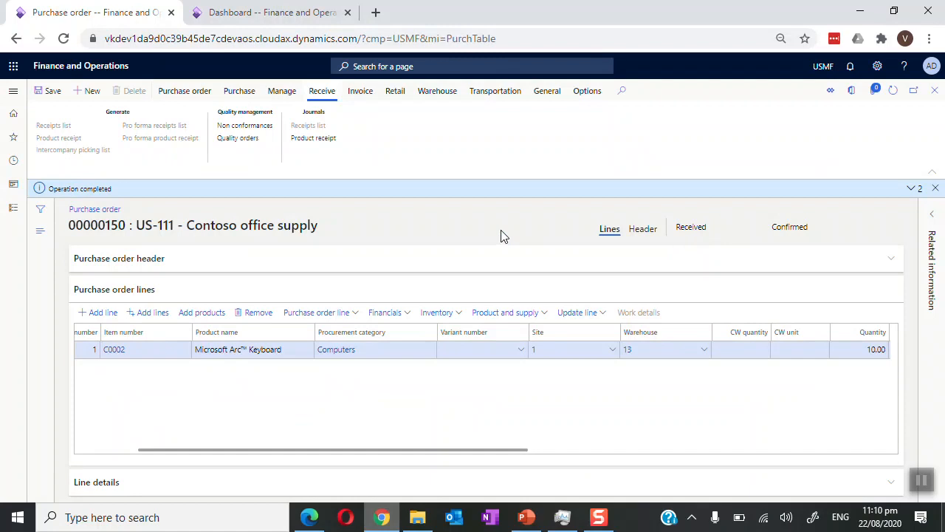
Step: Generate a vendor invoice from the purchase order with invoice number INV-009 and invoice date 8/22/2020
{"action": "left_click", "coordinate": [362, 92]}
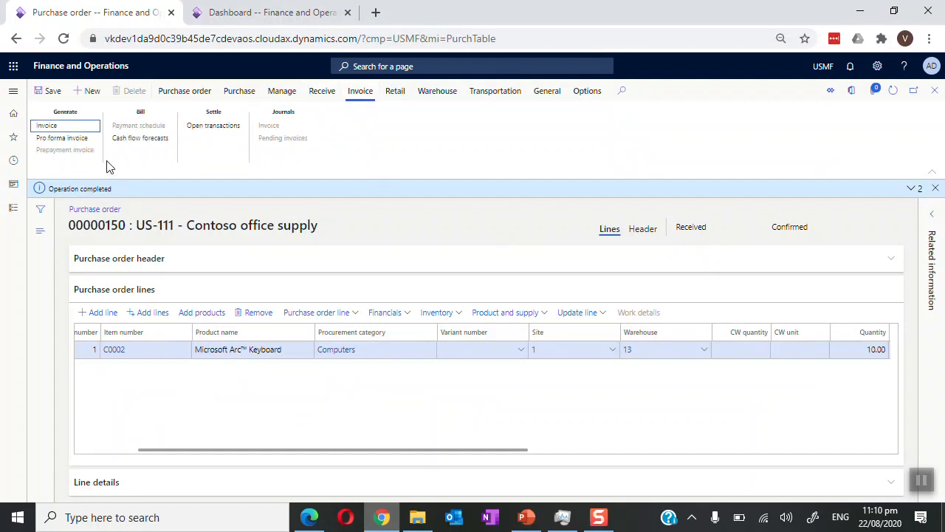
{"action": "left_click", "coordinate": [65, 130]}
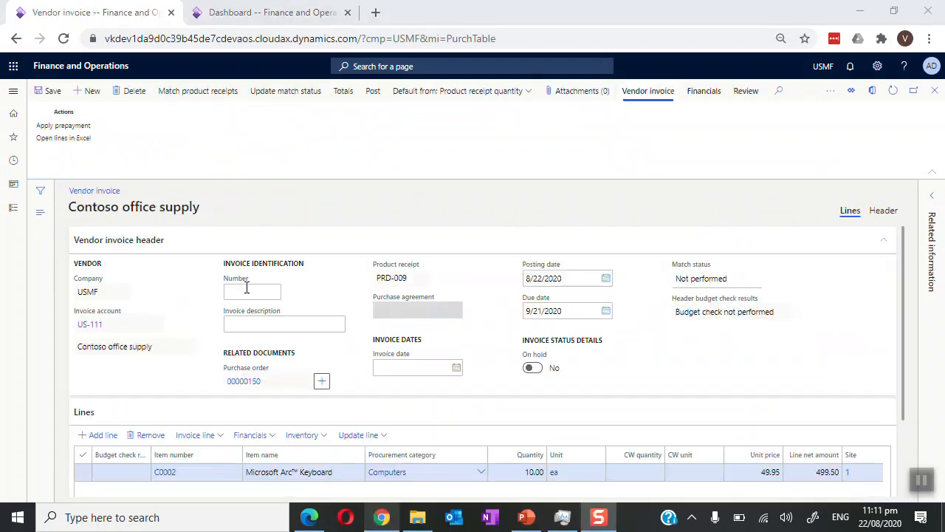
{"action": "left_click", "coordinate": [247, 289]}
{"action": "type", "text": "INV"}
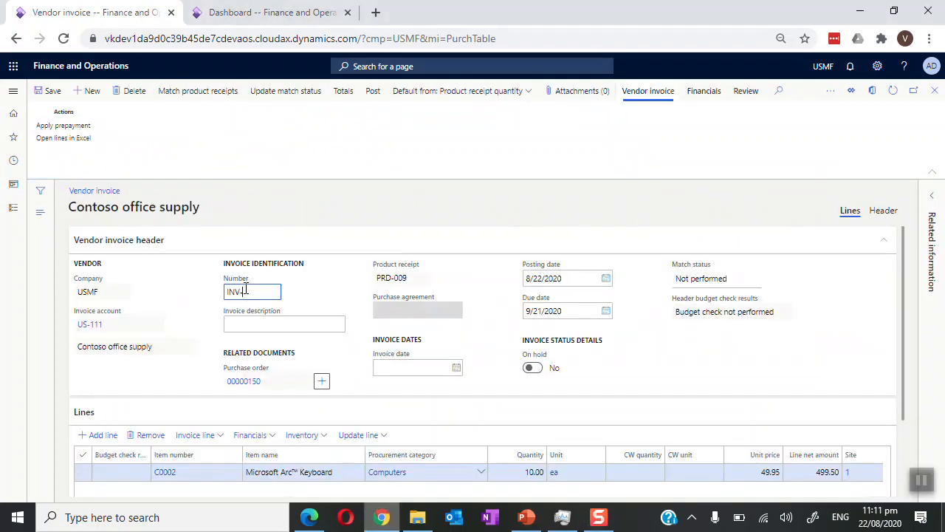
{"action": "key", "text": "Tab"}
{"action": "key", "text": "Tab"}
{"action": "key", "text": "Tab"}
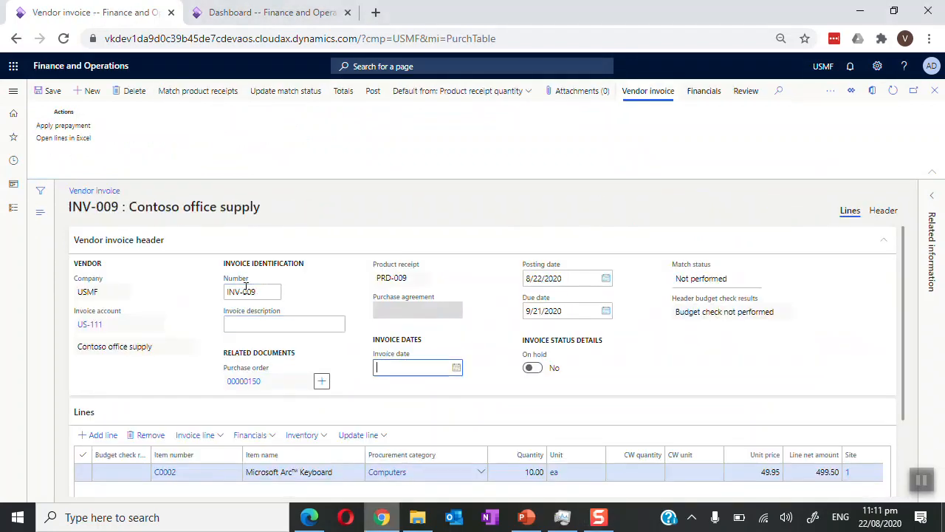
{"action": "key", "text": "Tab"}
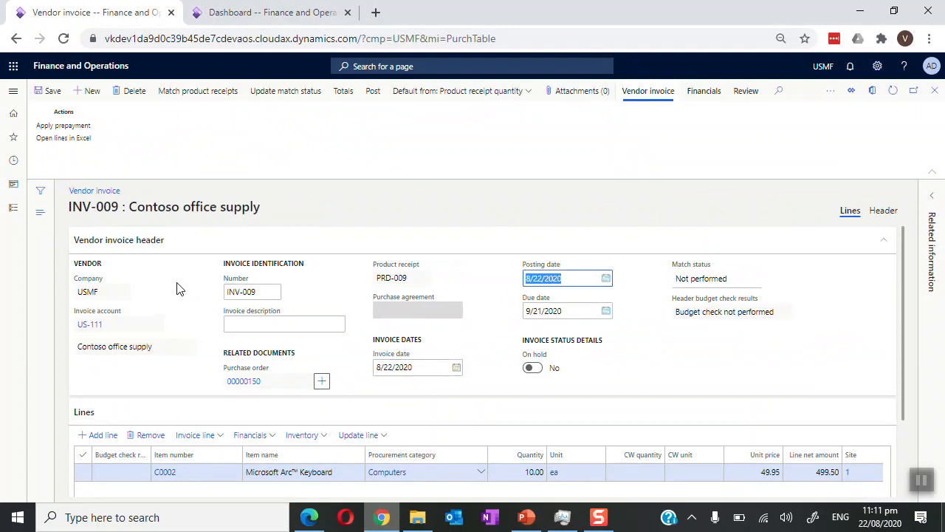
Step: Update the match status of vendor invoice INV-009 and examine the posted invoice in the order's invoice journal
{"action": "left_click", "coordinate": [293, 97]}
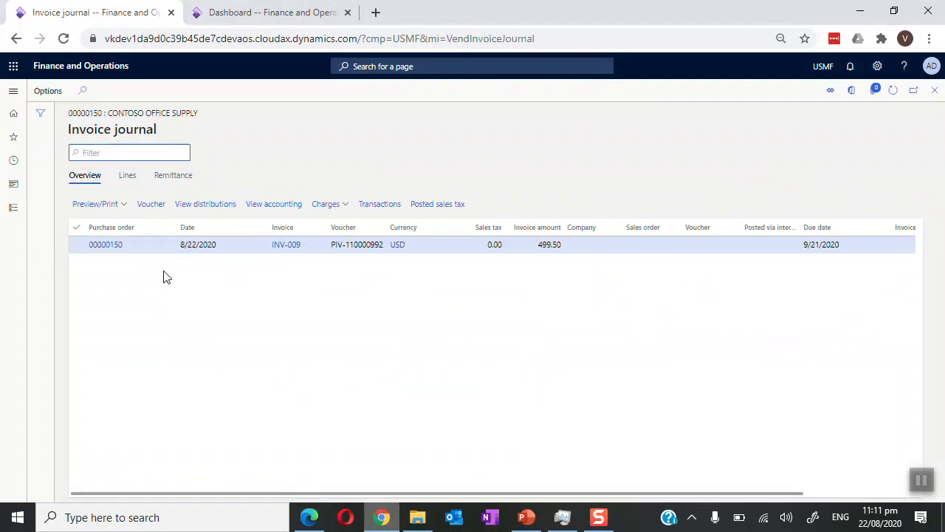
{"action": "left_click", "coordinate": [305, 256]}
{"action": "left_click_drag", "start_coordinate": [305, 256], "coordinate": [266, 250]}
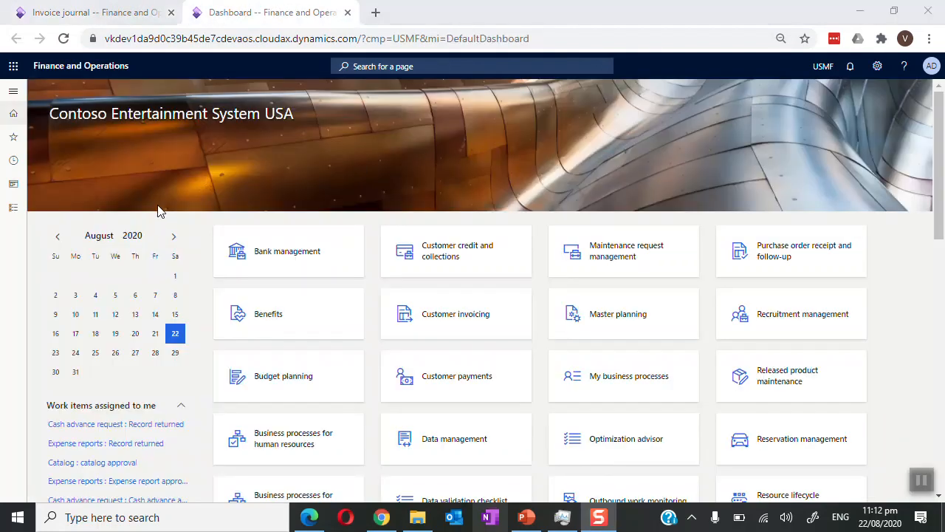
Step: Open the Vendor payment journal page of the Accounts payable module
{"action": "left_click", "coordinate": [14, 212]}
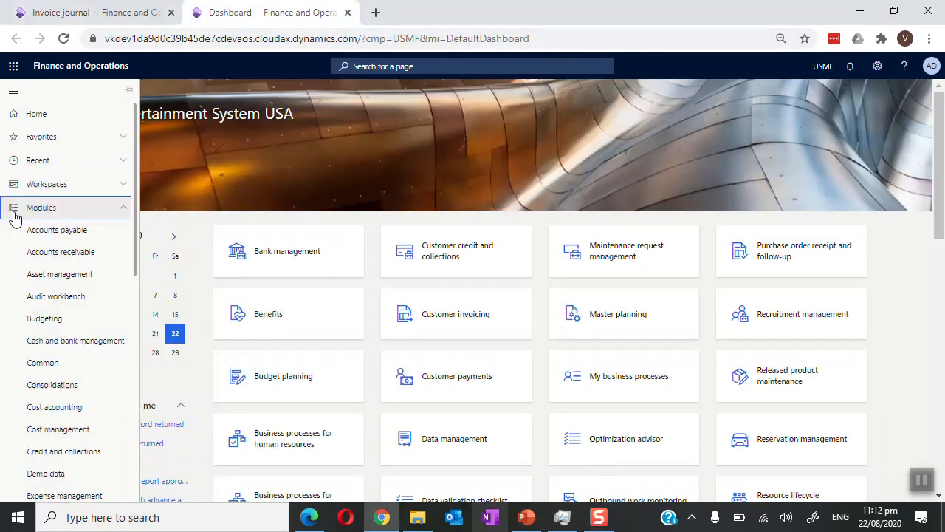
{"action": "left_click", "coordinate": [59, 231]}
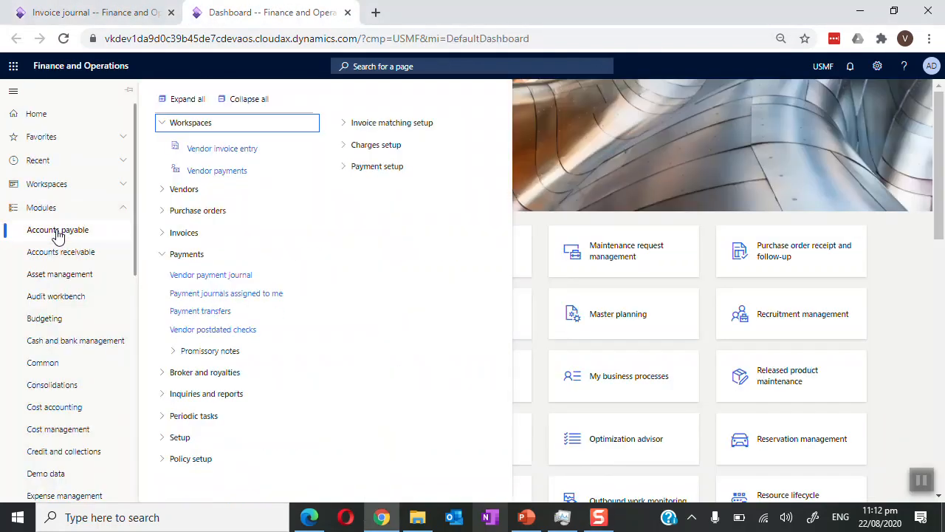
{"action": "left_click", "coordinate": [247, 276]}
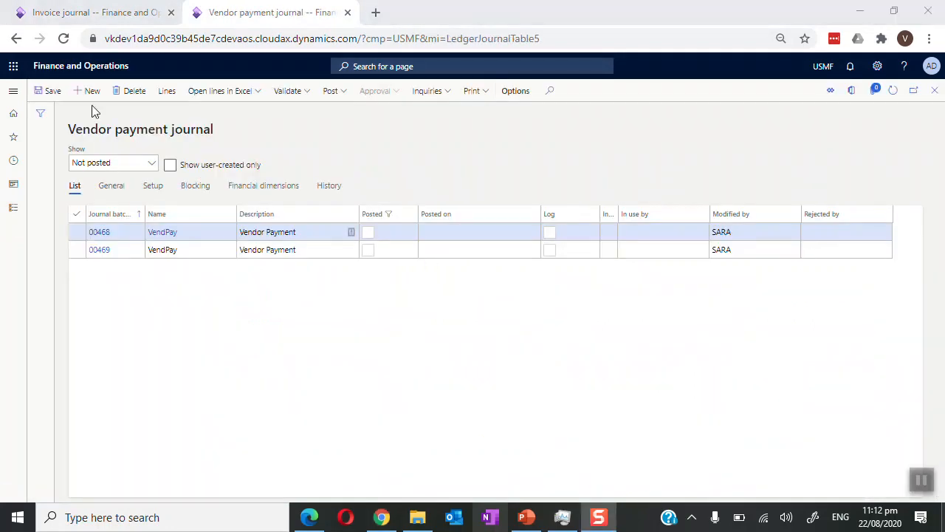
Step: Create a new vendor payment journal named VendPay and open its lines
{"action": "left_click", "coordinate": [184, 270]}
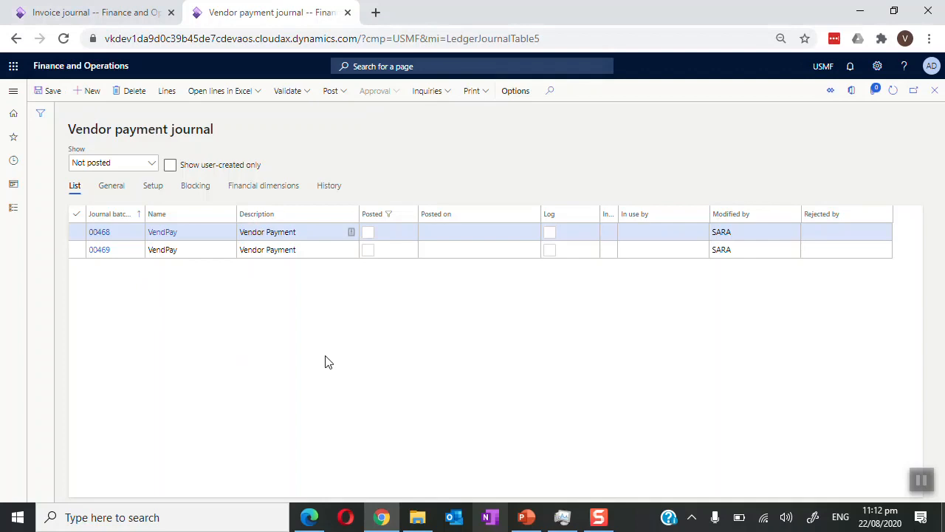
{"action": "key", "text": "alt+n"}
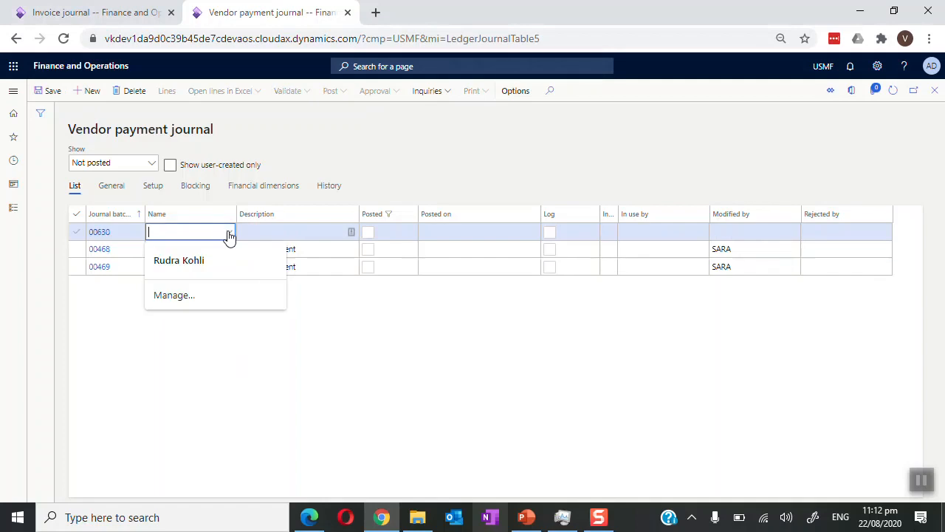
{"action": "left_click", "coordinate": [113, 354]}
{"action": "key", "text": "alt+Down"}
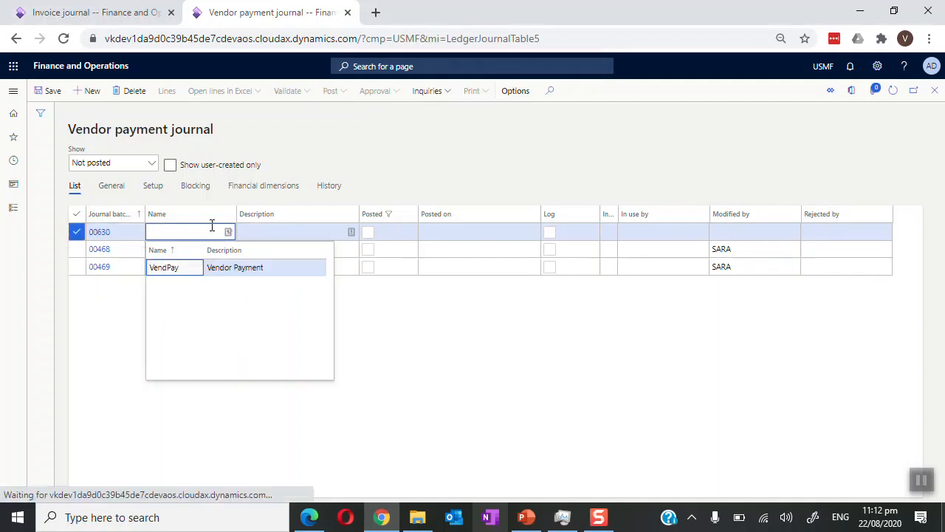
{"action": "left_click", "coordinate": [201, 231]}
{"action": "type", "text": "VendPay"}
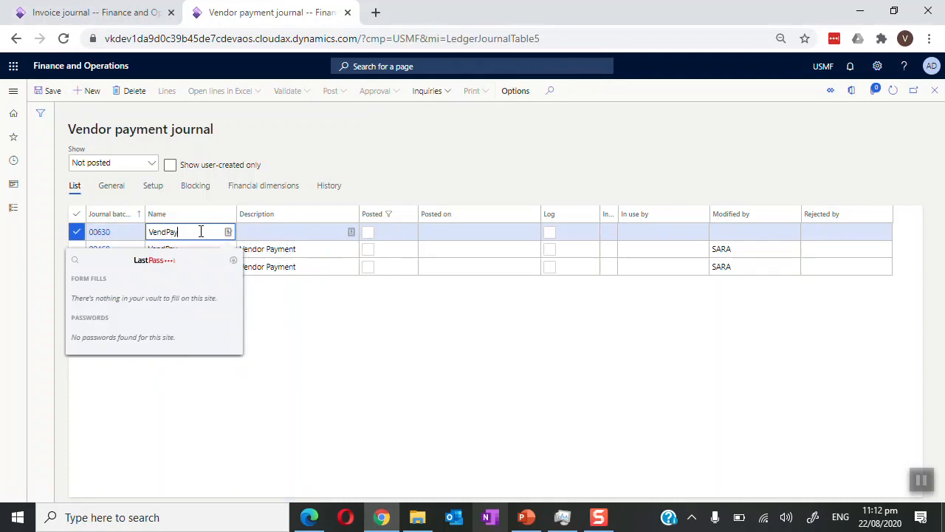
{"action": "key", "text": "Tab"}
{"action": "key", "text": "Tab"}
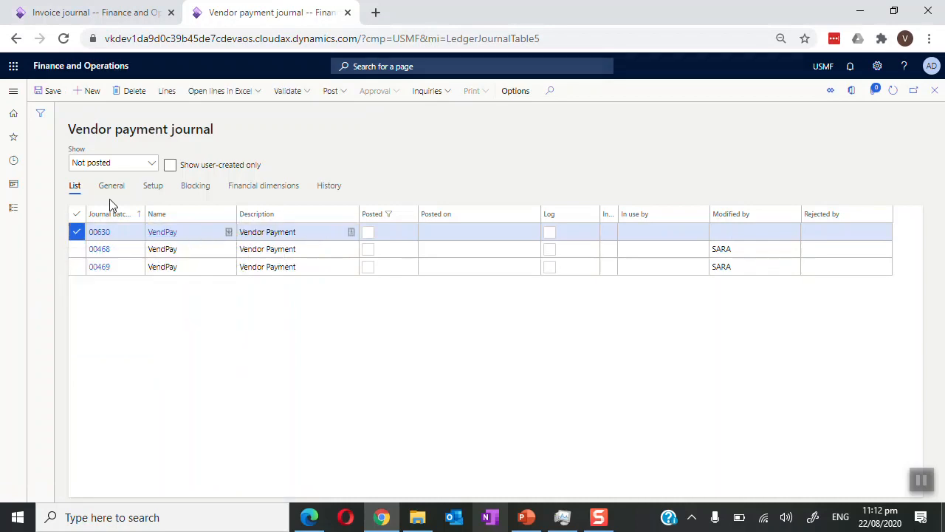
{"action": "left_click", "coordinate": [167, 92]}
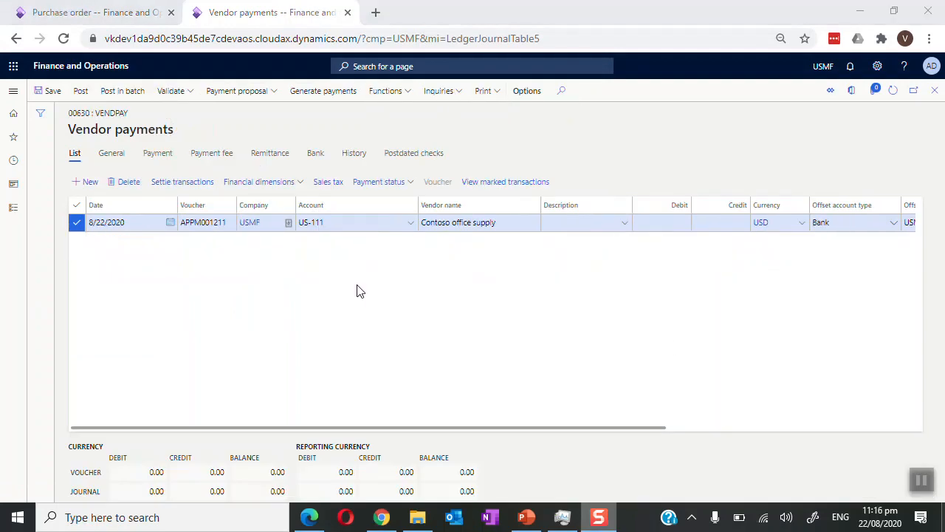
Step: Settle the Contoso office supply payment line against invoice INV-009, filtering the open transactions by invoice and marking it
{"action": "left_click", "coordinate": [361, 217]}
{"action": "left_click", "coordinate": [351, 227]}
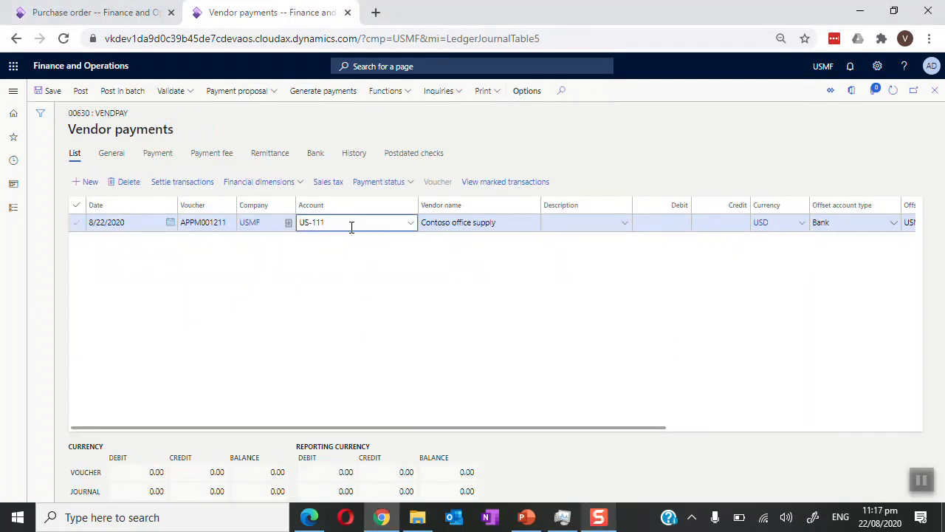
{"action": "left_click", "coordinate": [201, 183]}
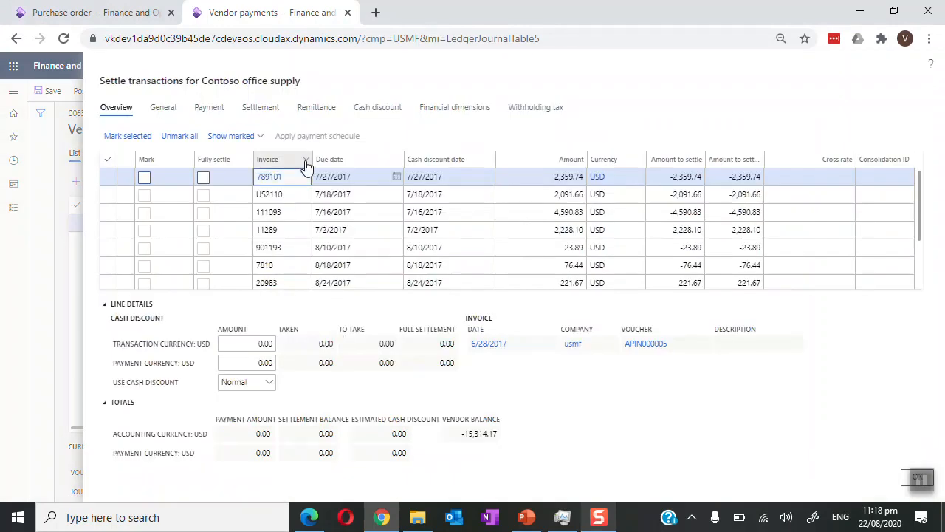
{"action": "left_click", "coordinate": [306, 161]}
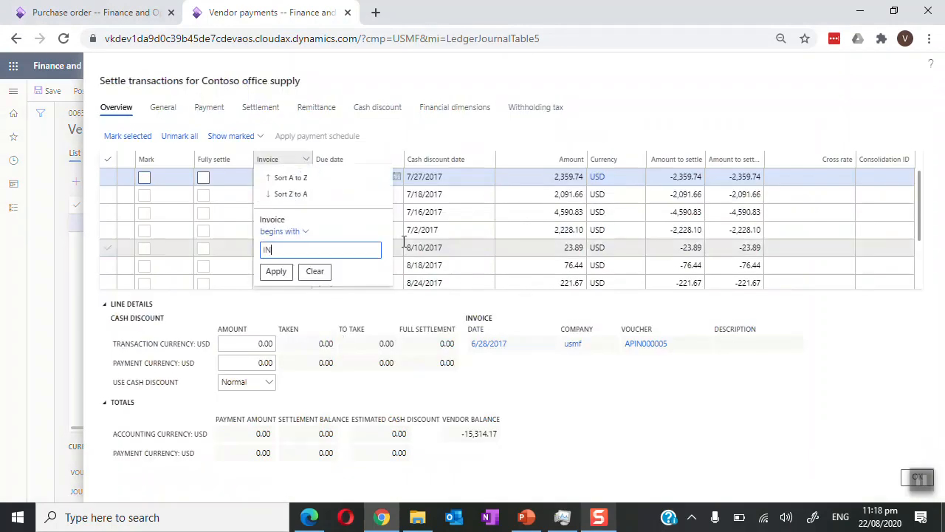
{"action": "key", "text": "Return"}
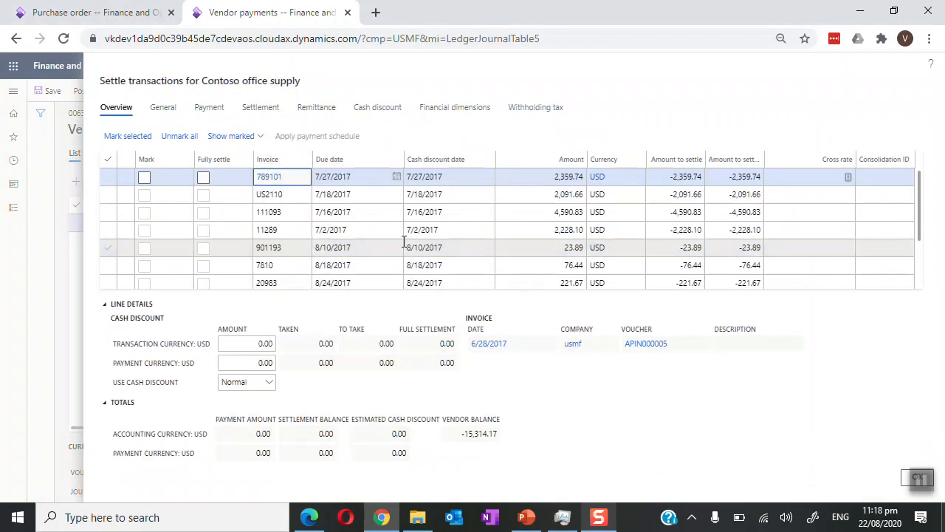
{"action": "left_click", "coordinate": [144, 178]}
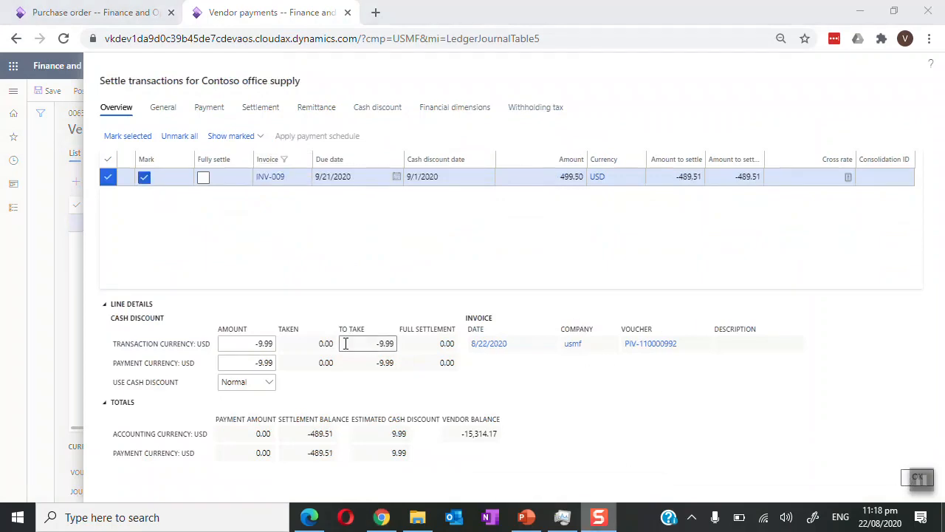
{"action": "left_click", "coordinate": [903, 483]}
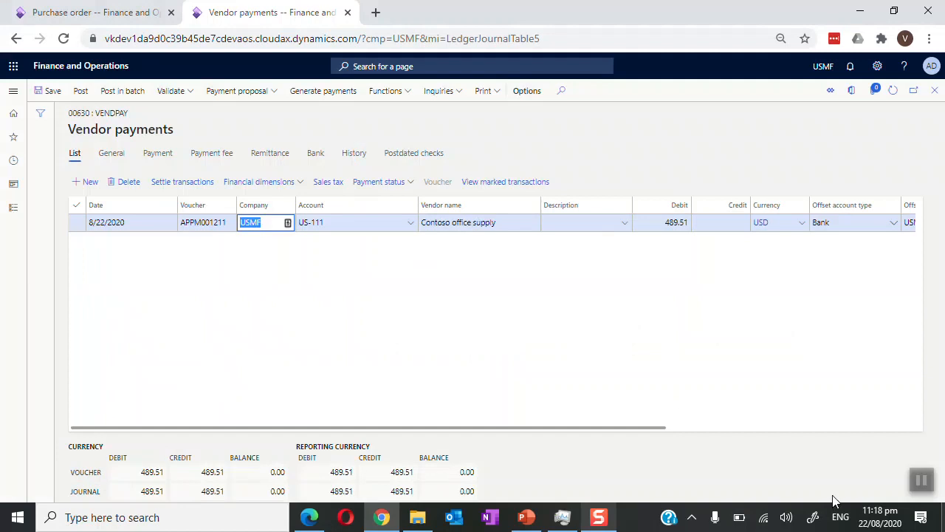
{"action": "left_click", "coordinate": [926, 484]}
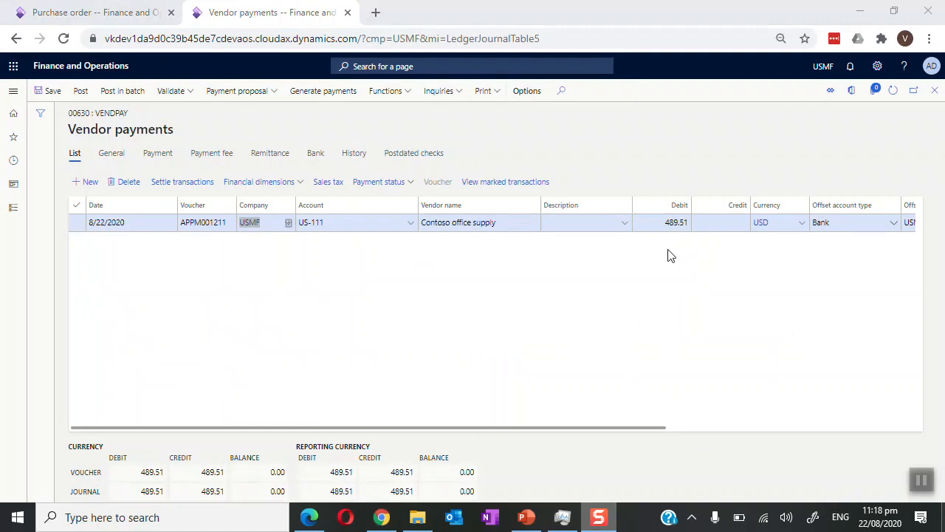
Step: Generate the check payment for the Contoso office supply line, using export format Check and bank account USMF OPER
{"action": "scroll", "coordinate": [724, 302], "scroll_direction": "right", "scroll_amount": 5}
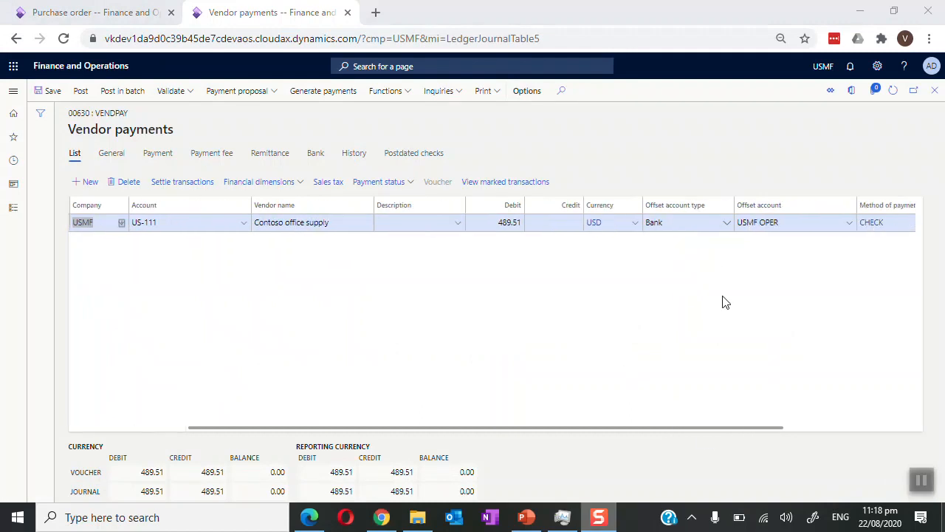
{"action": "scroll", "coordinate": [723, 302], "scroll_direction": "right", "scroll_amount": 1}
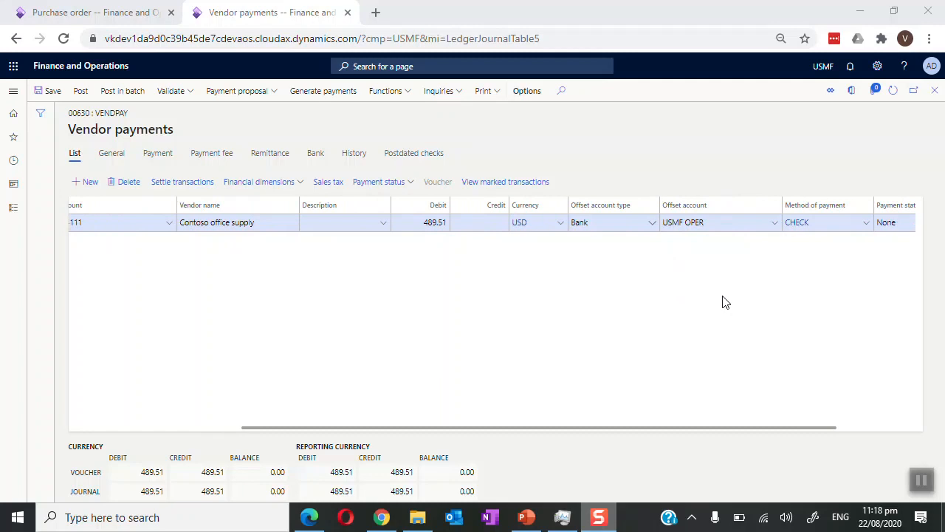
{"action": "scroll", "coordinate": [724, 302], "scroll_direction": "left", "scroll_amount": 1}
{"action": "scroll", "coordinate": [724, 302], "scroll_direction": "right", "scroll_amount": 3}
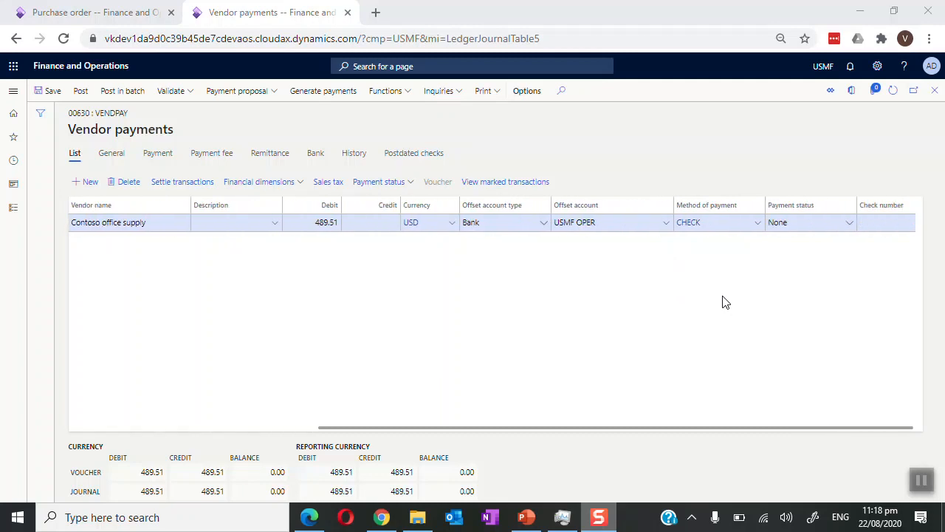
{"action": "left_click", "coordinate": [332, 97]}
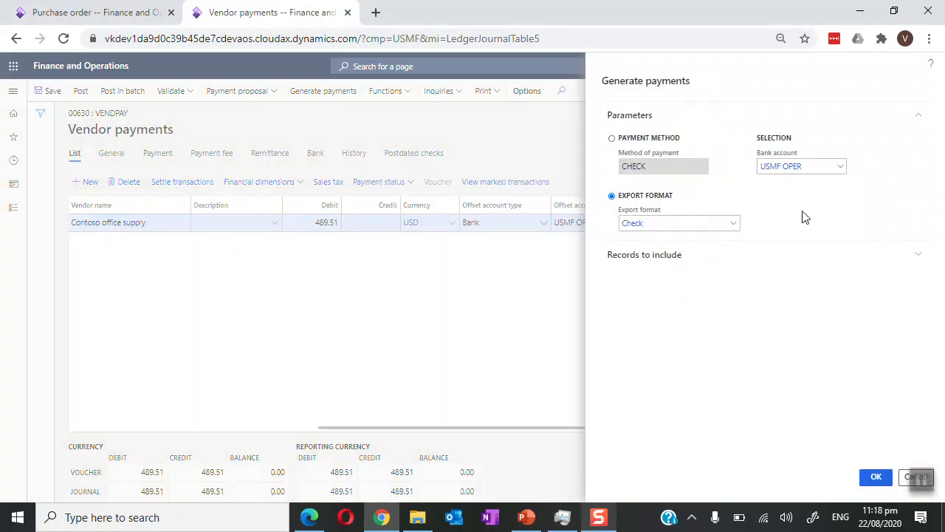
{"action": "left_click", "coordinate": [874, 478]}
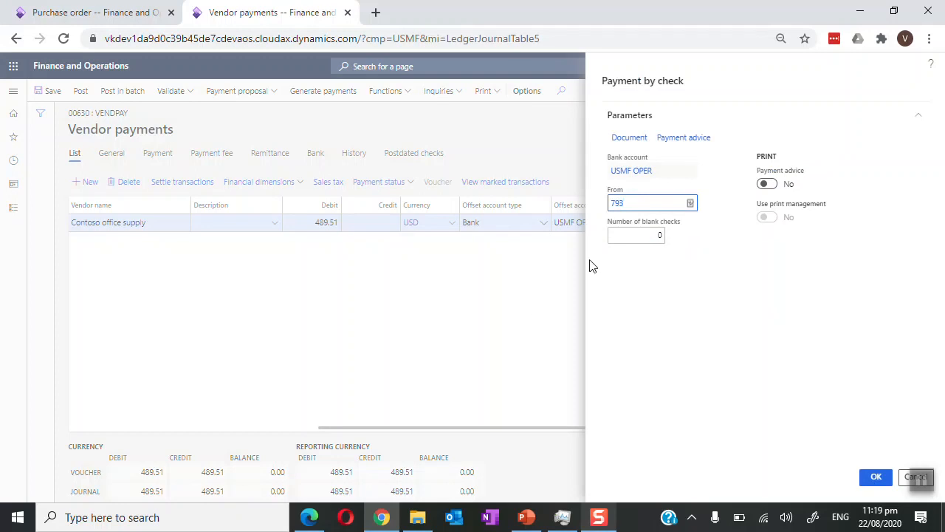
{"action": "left_click", "coordinate": [876, 477]}
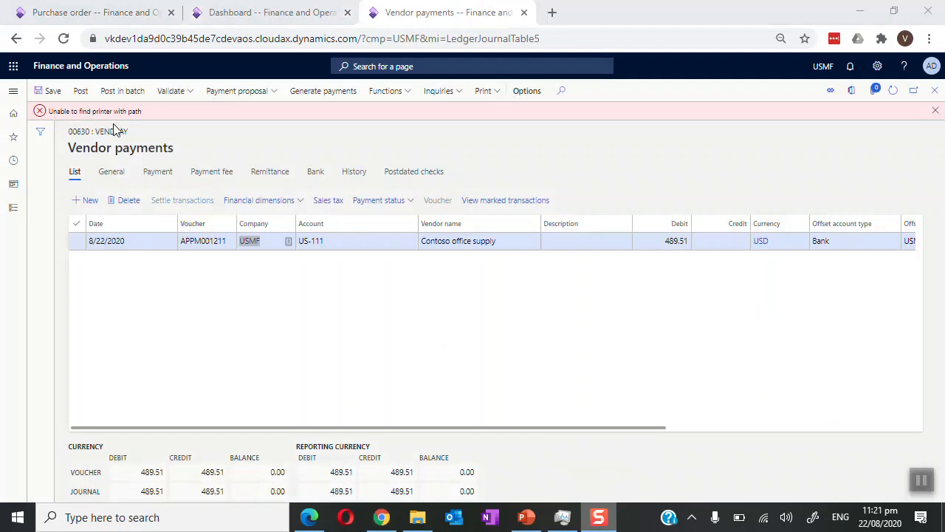
Step: Review the payment line's payment status and check number, and post the vendor payment journal
{"action": "left_click", "coordinate": [497, 318]}
{"action": "left_click_drag", "start_coordinate": [519, 430], "coordinate": [835, 416]}
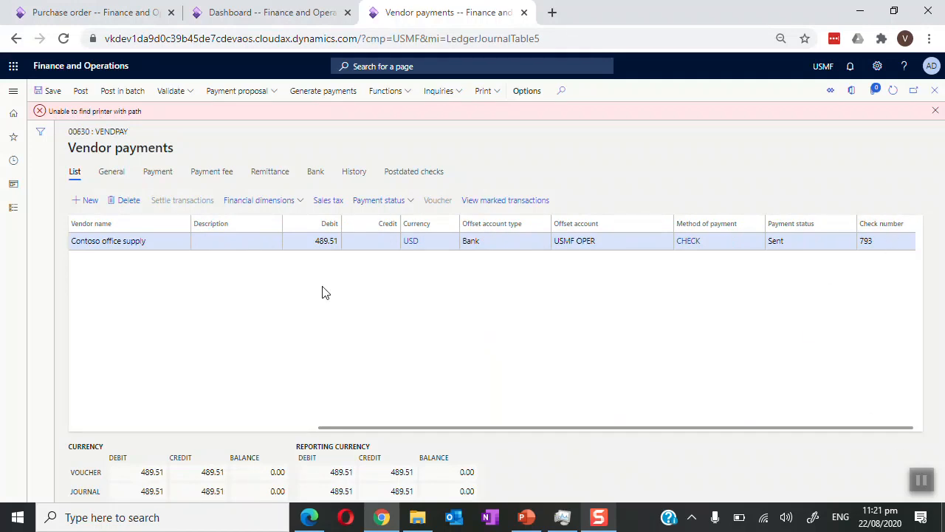
{"action": "left_click", "coordinate": [83, 94]}
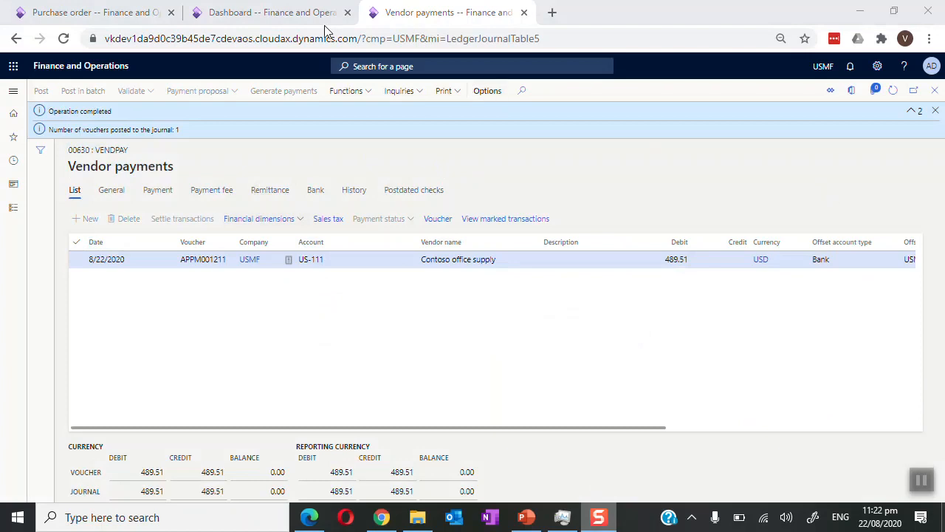
Step: Open the All vendors list of the Accounts payable module and filter it by Contoso office supply's vendor account
{"action": "left_click", "coordinate": [274, 12]}
{"action": "left_click", "coordinate": [14, 207]}
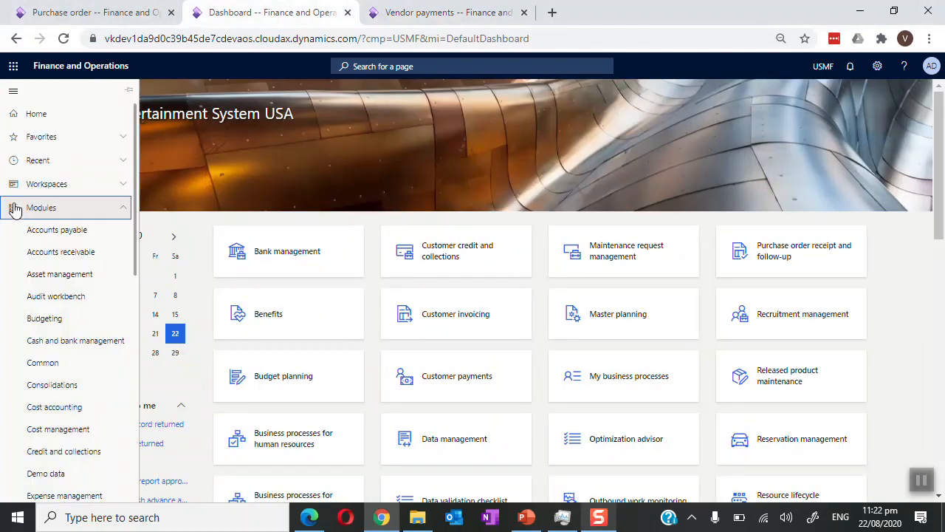
{"action": "left_click", "coordinate": [65, 233]}
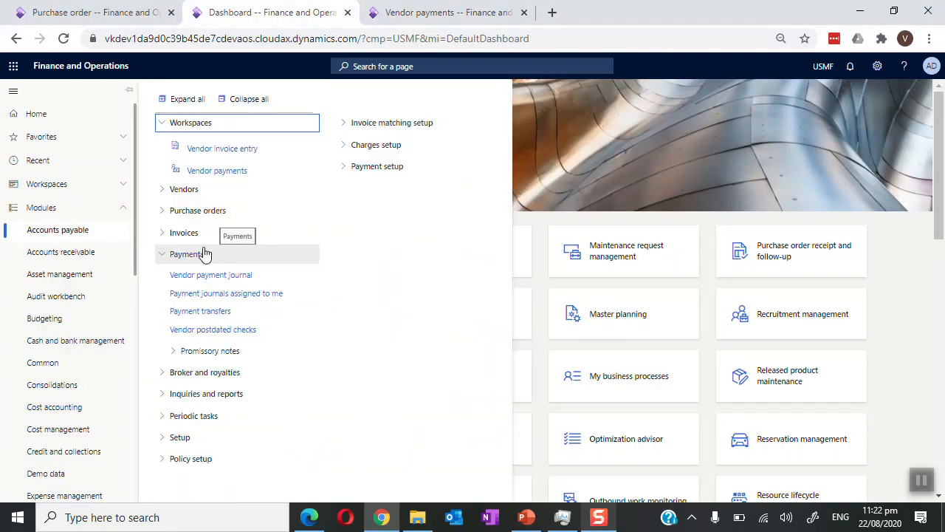
{"action": "left_click", "coordinate": [220, 198]}
{"action": "left_click", "coordinate": [200, 212]}
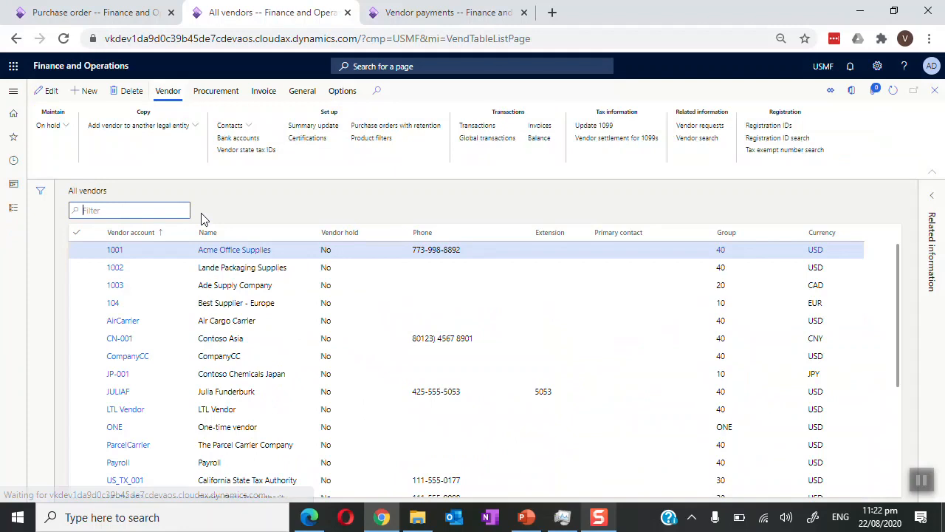
{"action": "type", "text": "US-111"}
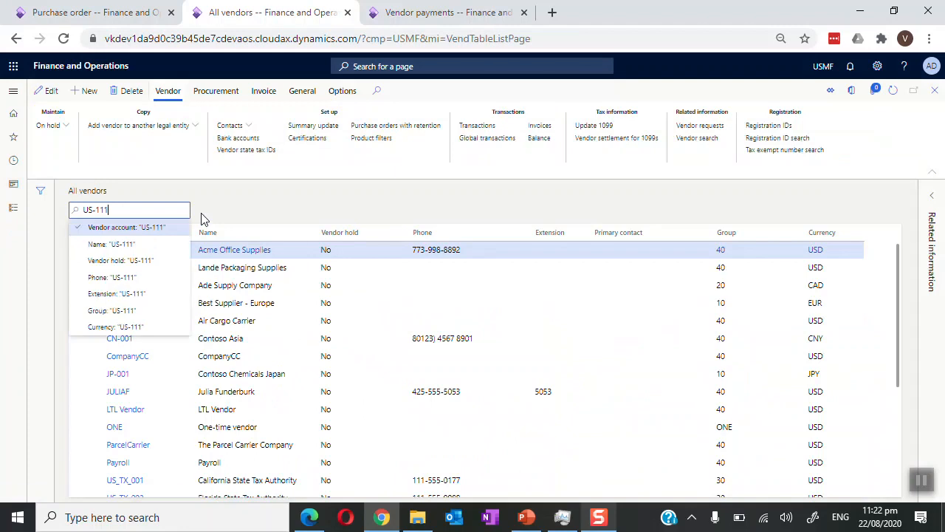
{"action": "left_click", "coordinate": [169, 229]}
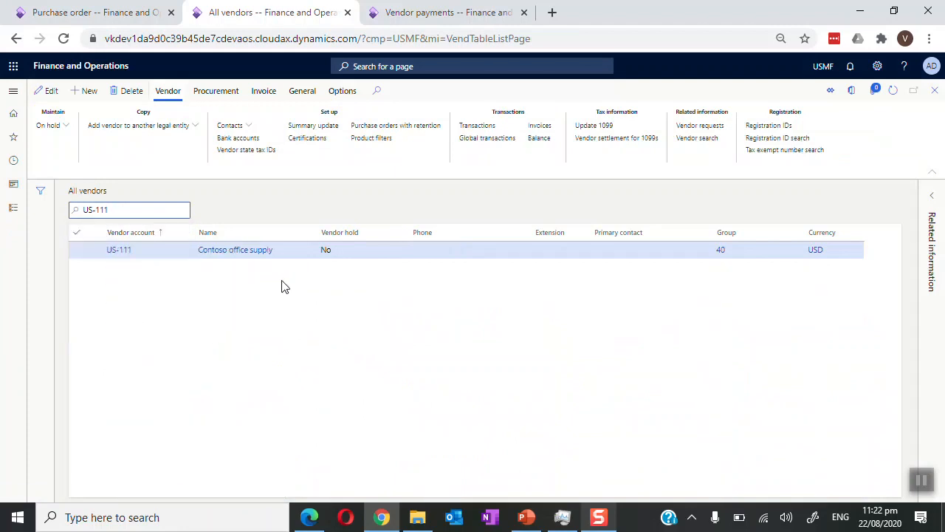
Step: Open the vendor transactions of Contoso office supply and examine the 8/22/2020 entries for invoice INV-009 and its payment
{"action": "left_click", "coordinate": [127, 249]}
{"action": "left_click", "coordinate": [499, 130]}
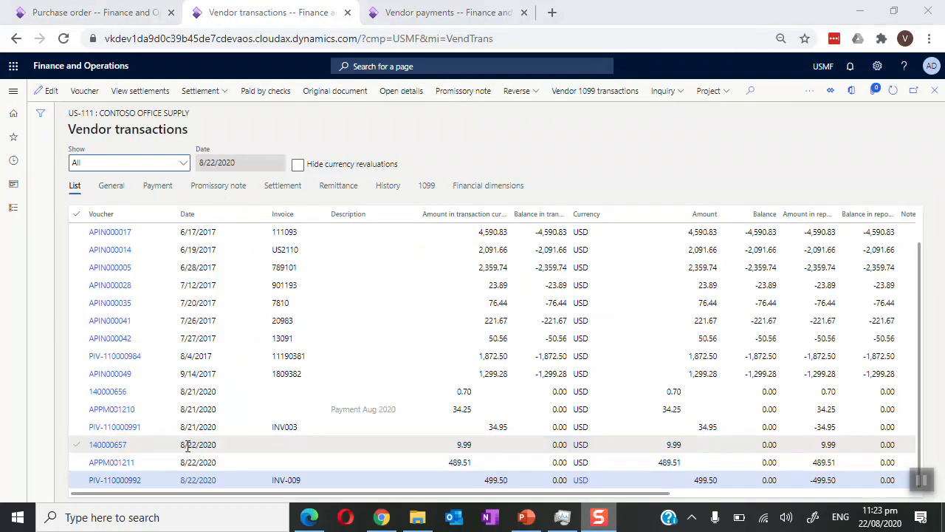
{"action": "left_click", "coordinate": [227, 445]}
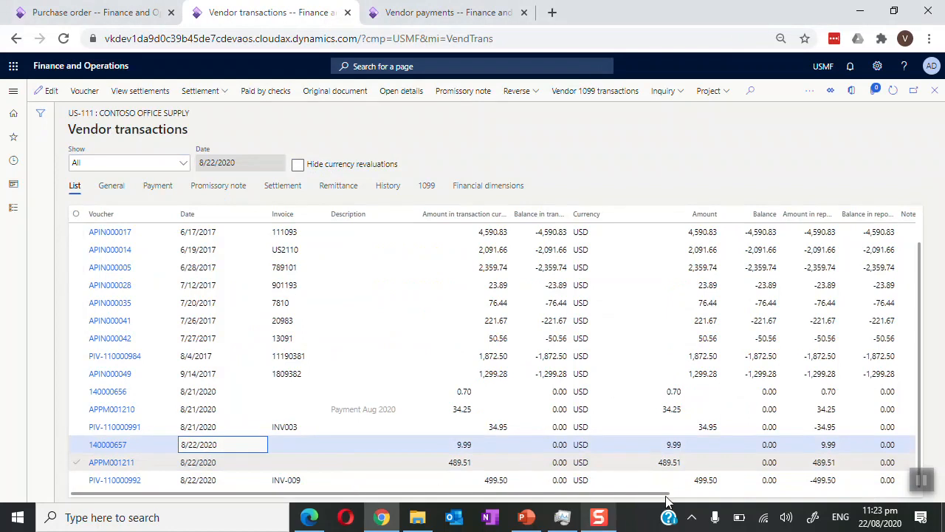
{"action": "left_click_drag", "start_coordinate": [667, 501], "coordinate": [635, 471]}
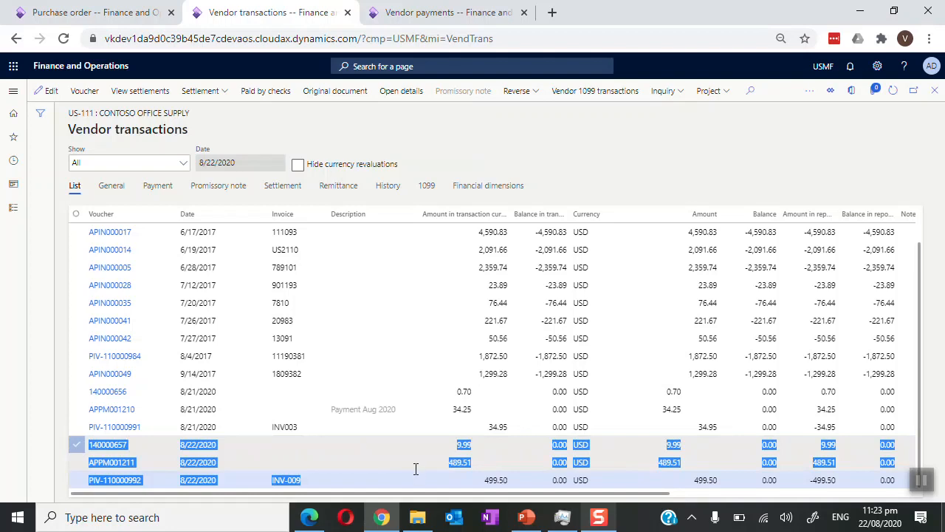
{"action": "left_click", "coordinate": [414, 468]}
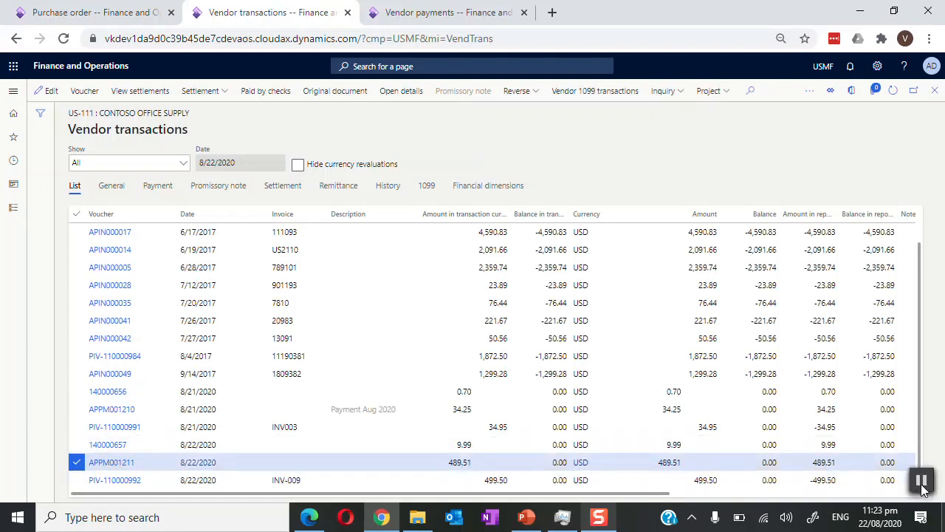
Step: Switch to PowerPoint and present the Procure to Pay Process slide as a full-screen slide show
{"action": "left_click", "coordinate": [527, 518]}
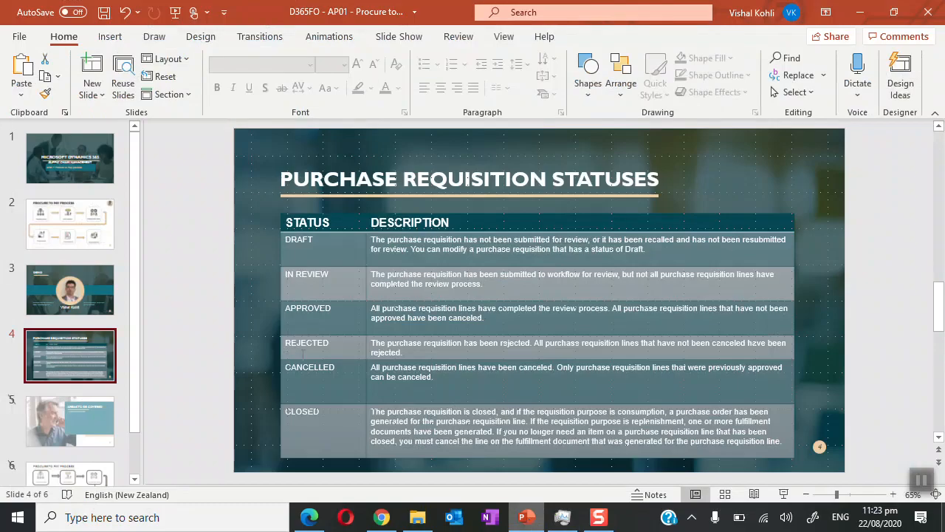
{"action": "left_click", "coordinate": [85, 229]}
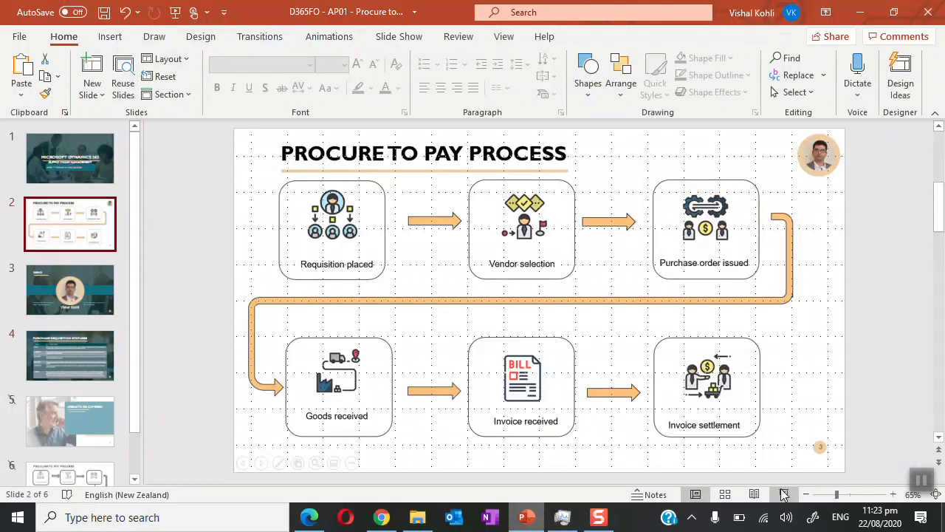
{"action": "left_click", "coordinate": [785, 496]}
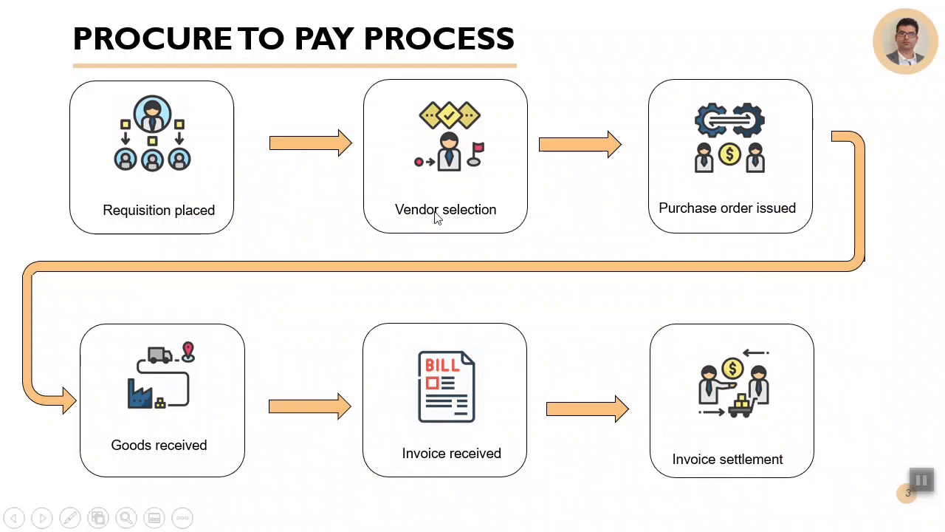